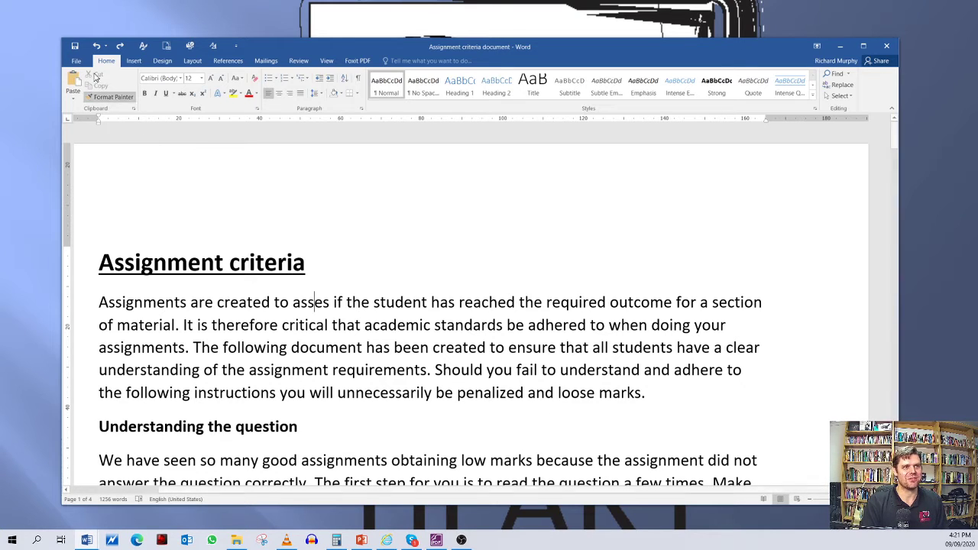
# Step: Open the page header on the first page for editing and enter the text TEST
pyautogui.click(134, 61)
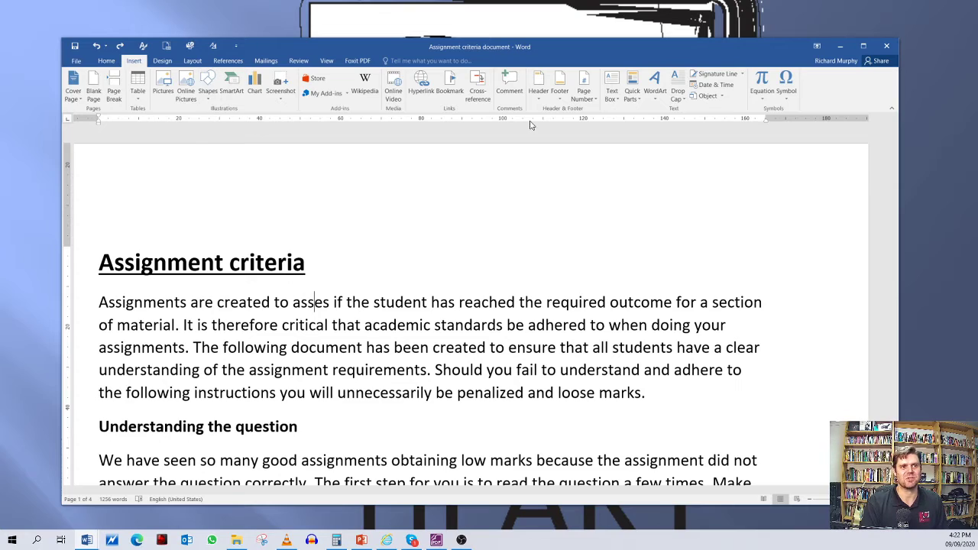
pyautogui.moveTo(522, 45); pyautogui.dragTo(484, 39)
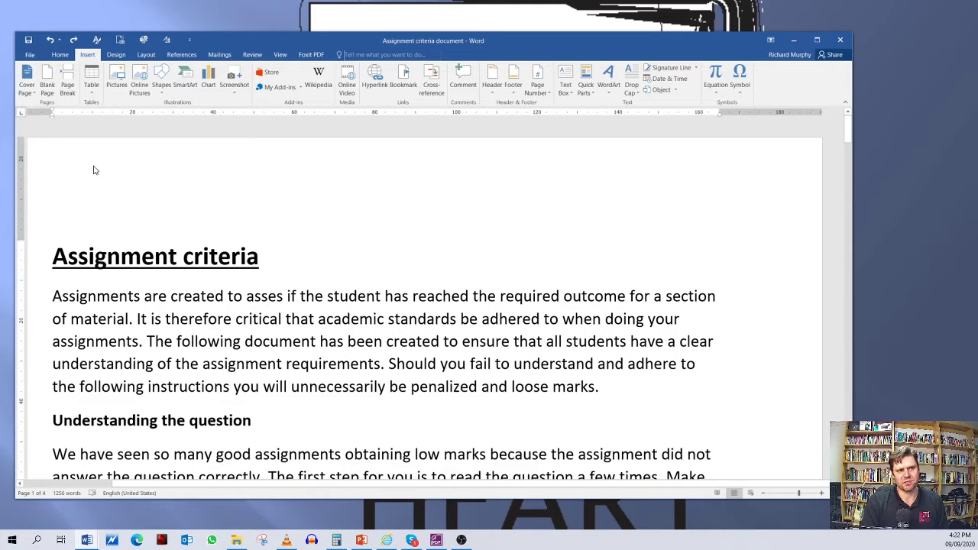
pyautogui.doubleClick(60, 165)
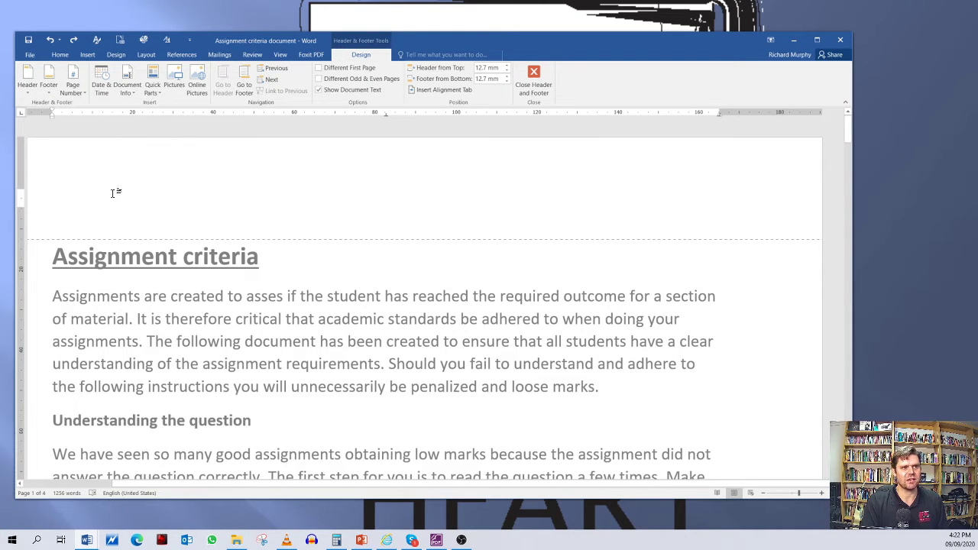
pyautogui.rightClick(66, 180)
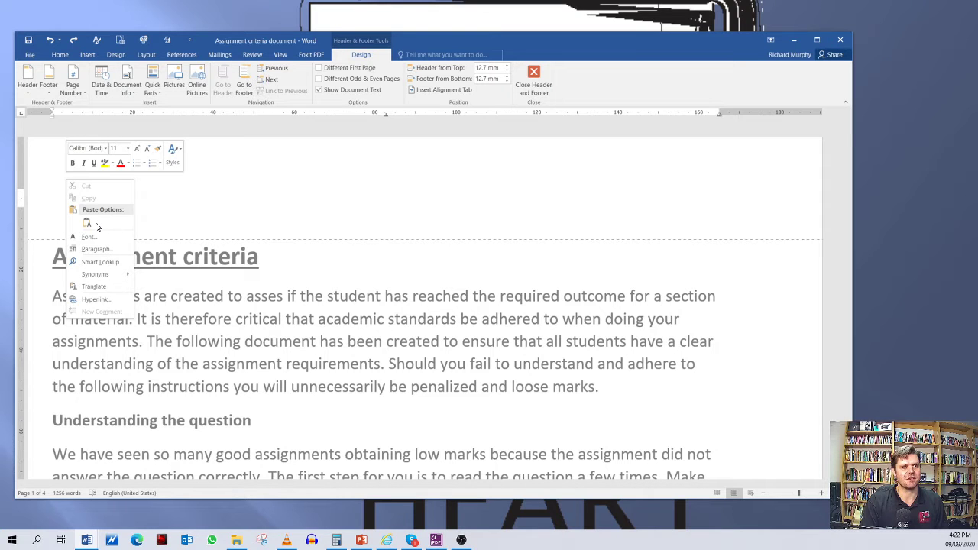
pyautogui.click(192, 209)
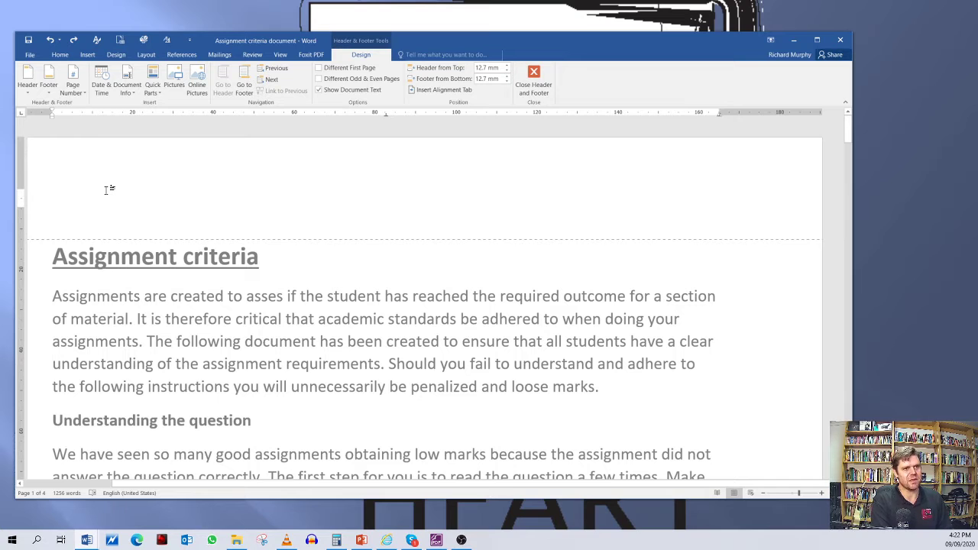
pyautogui.write('TEST')
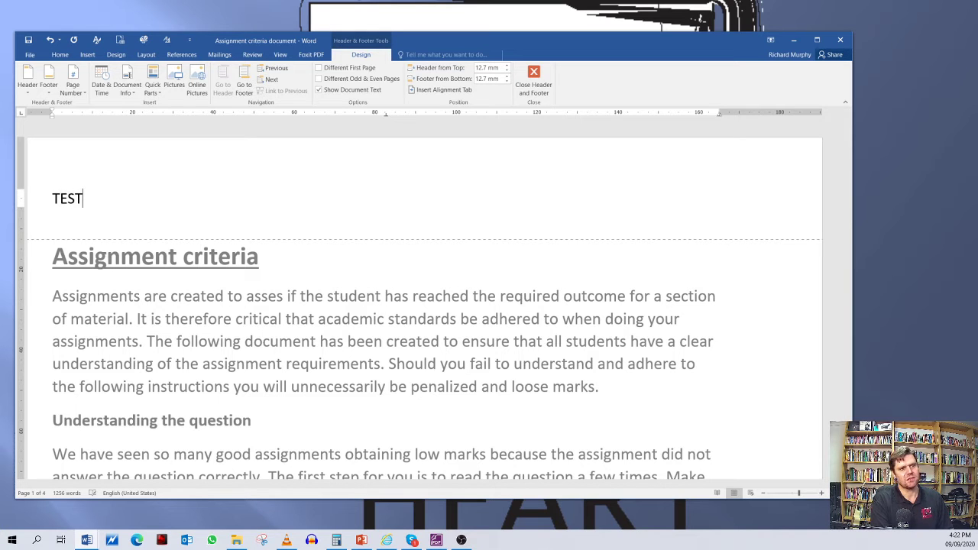
# Step: Format the header text TEST as bold, 28 pt and red, and return to the document body
pyautogui.doubleClick(94, 196)
pyautogui.click(30, 55)
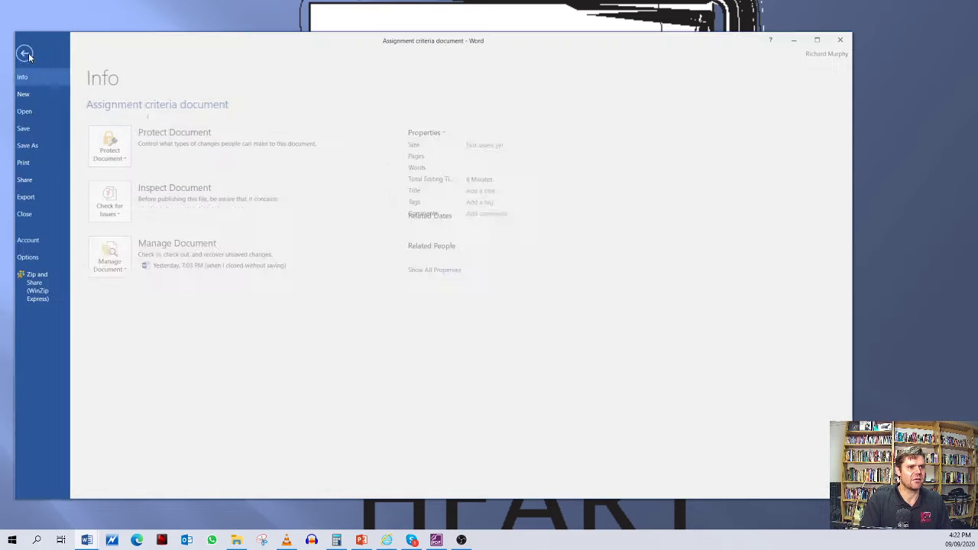
pyautogui.click(30, 52)
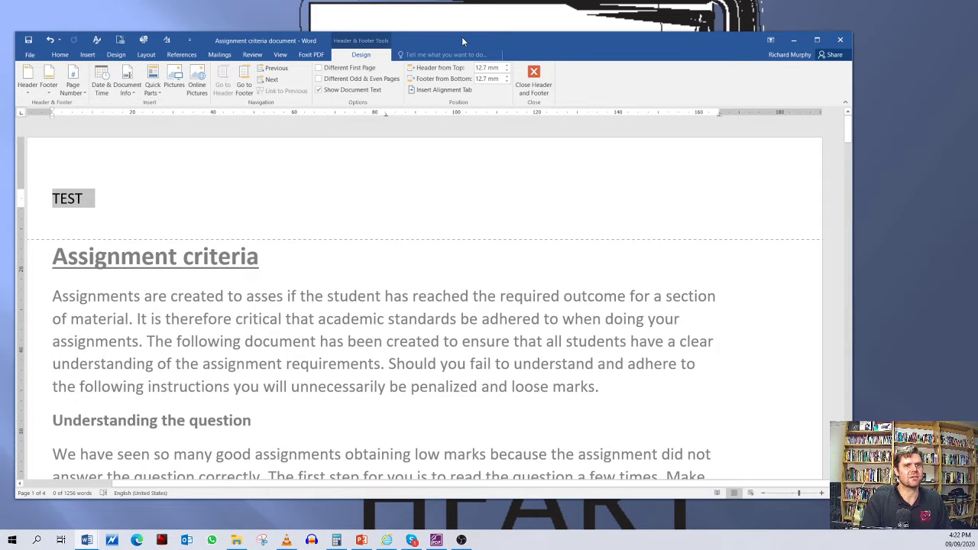
pyautogui.moveTo(462, 38); pyautogui.dragTo(506, 35)
pyautogui.click(103, 51)
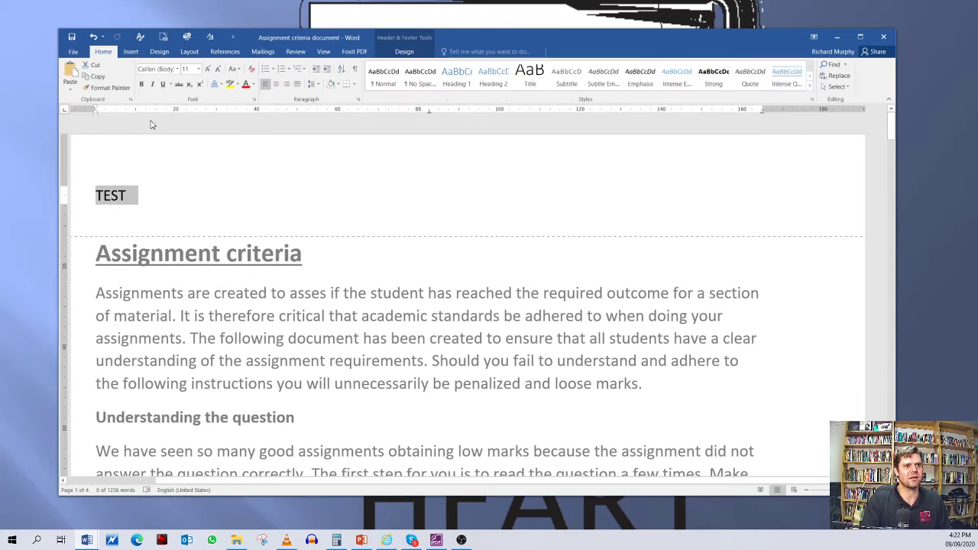
pyautogui.click(141, 84)
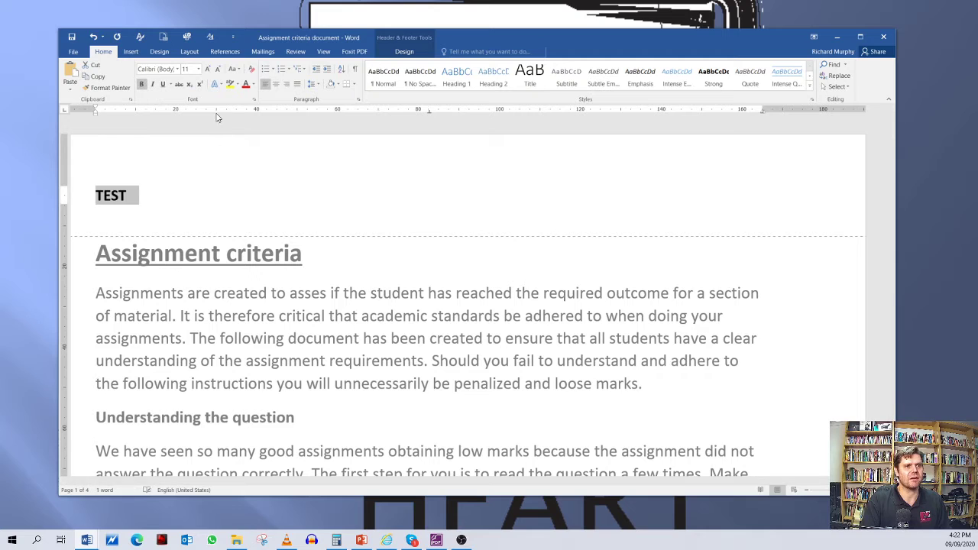
pyautogui.click(199, 70)
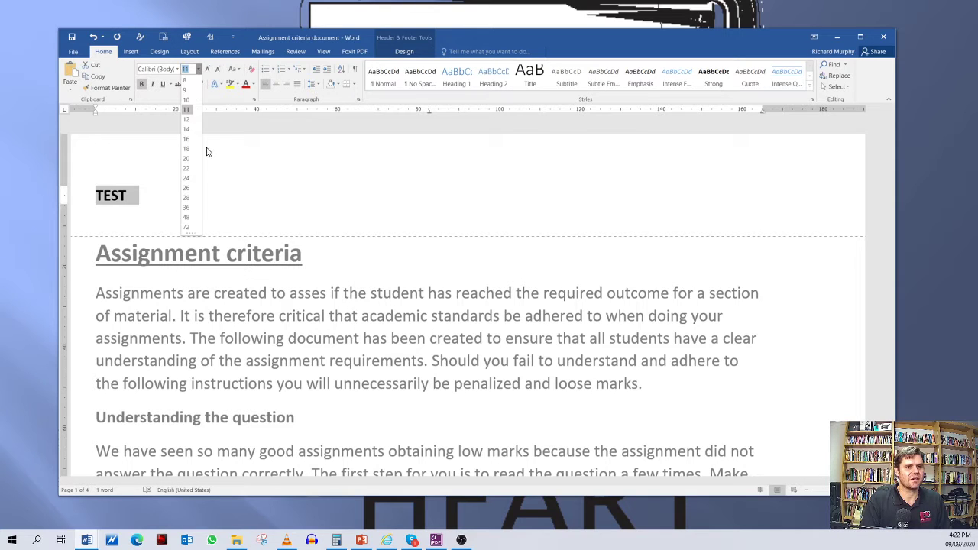
pyautogui.click(191, 197)
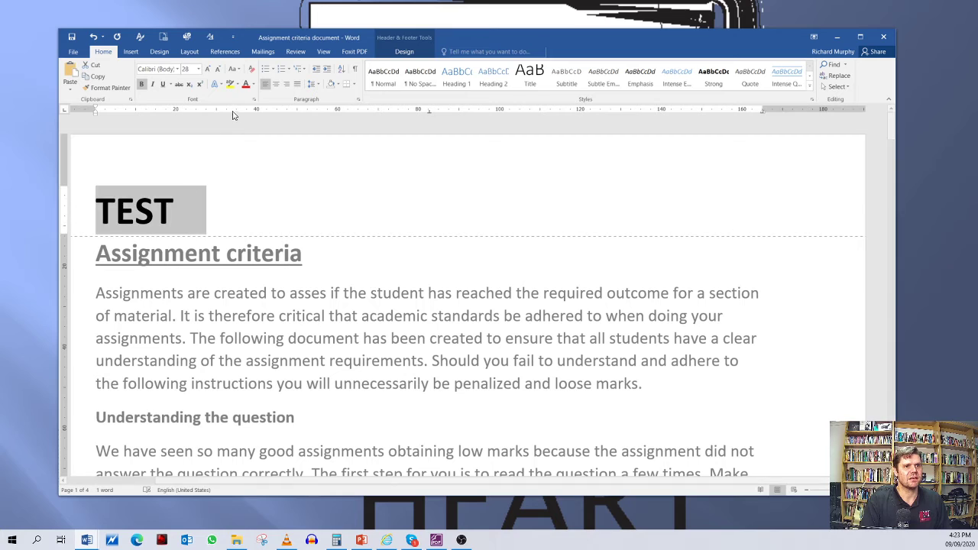
pyautogui.click(246, 84)
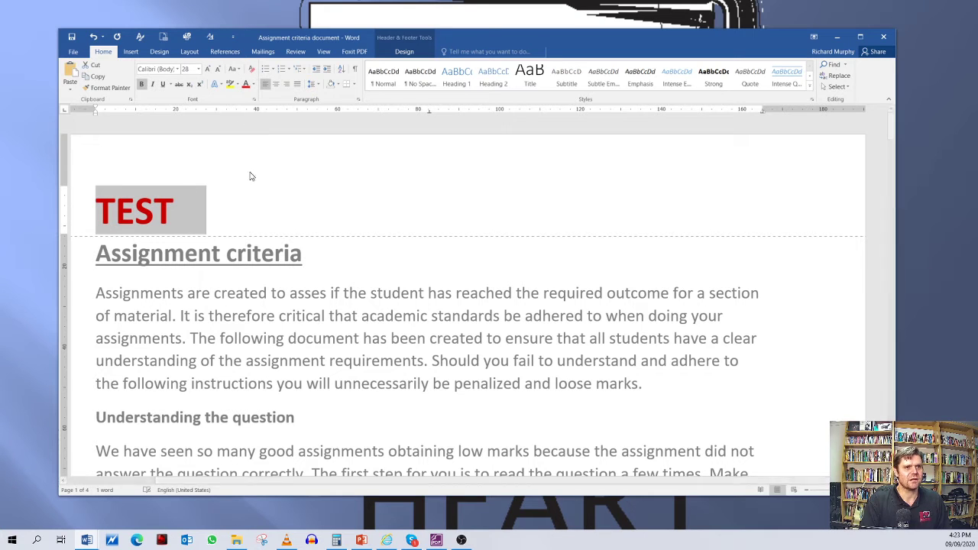
pyautogui.click(294, 205)
pyautogui.doubleClick(365, 261)
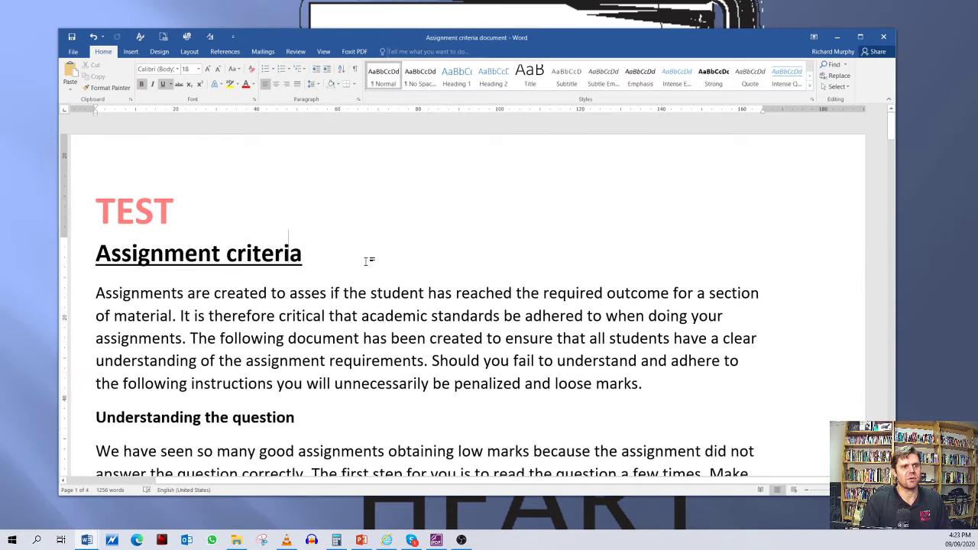
# Step: Look through all the pages to examine how the header repeats across the document
pyautogui.scroll(-4, 244, 270)
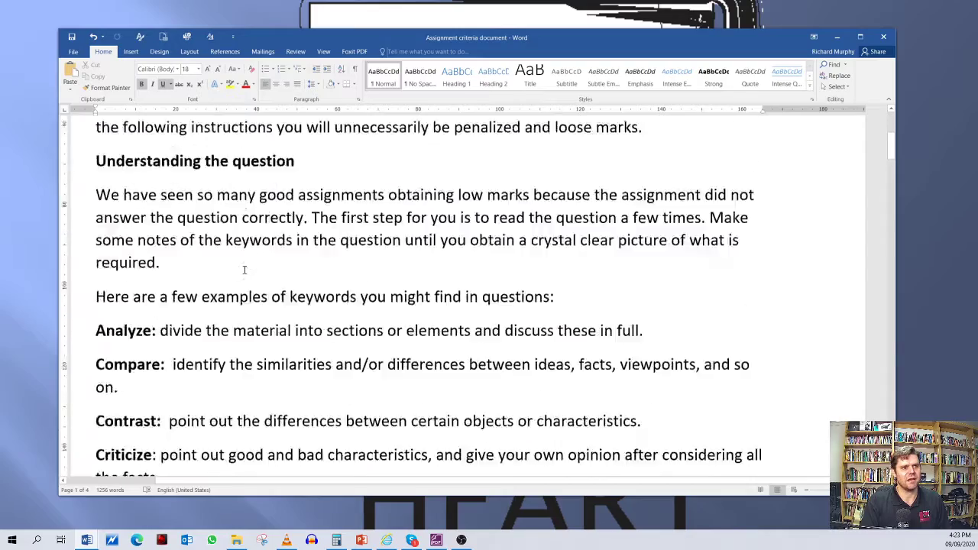
pyautogui.scroll(-10, 244, 270)
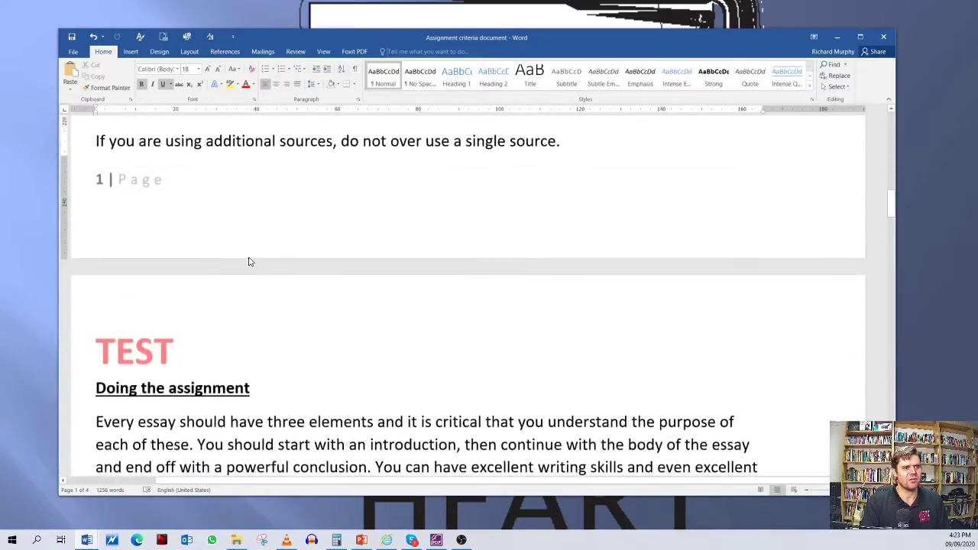
pyautogui.scroll(-10, 249, 262)
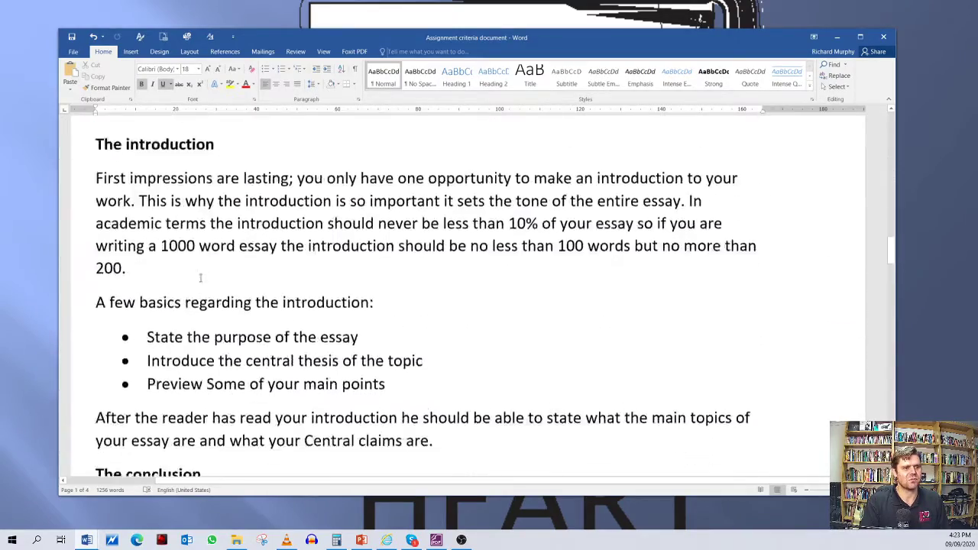
pyautogui.scroll(-10, 202, 279)
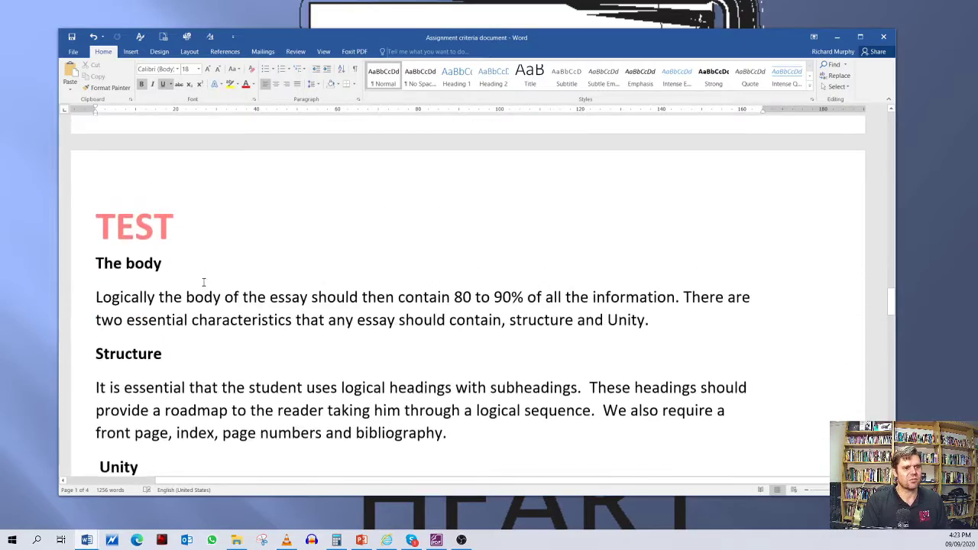
pyautogui.scroll(-10, 203, 281)
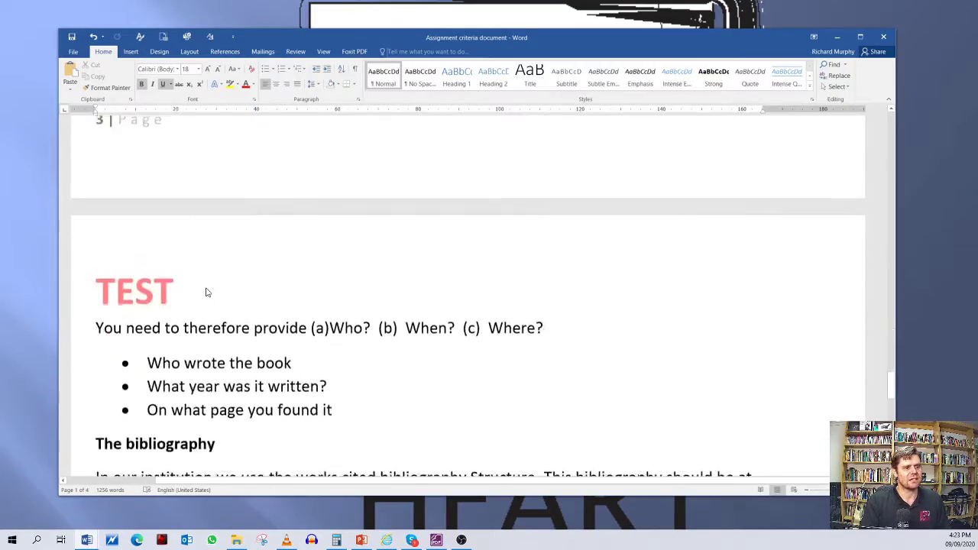
pyautogui.scroll(-10, 211, 291)
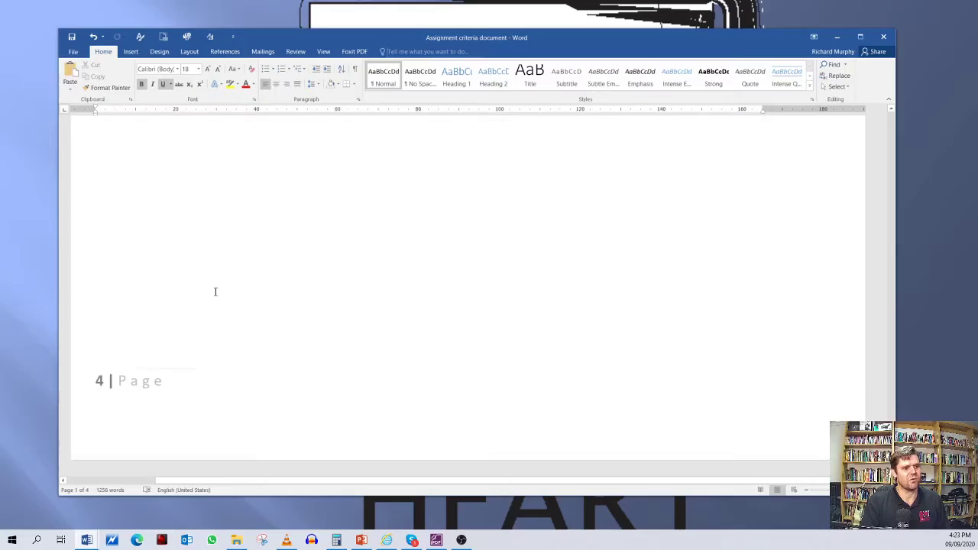
pyautogui.scroll(10, 215, 291)
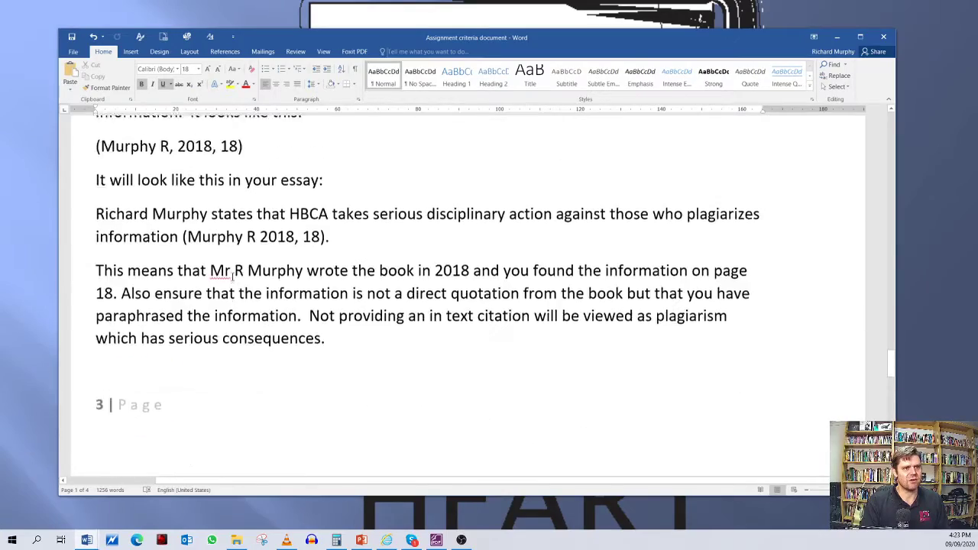
pyautogui.scroll(15, 232, 276)
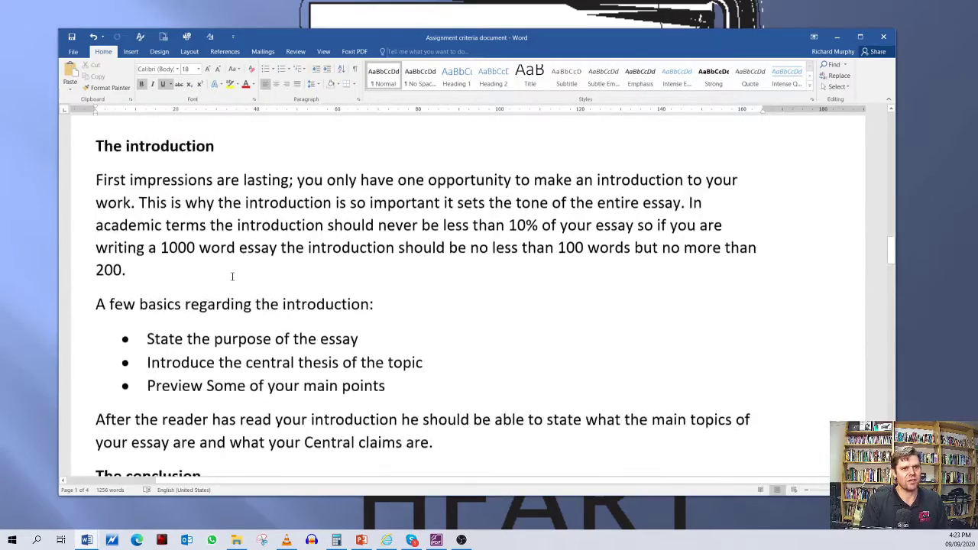
pyautogui.scroll(15, 232, 276)
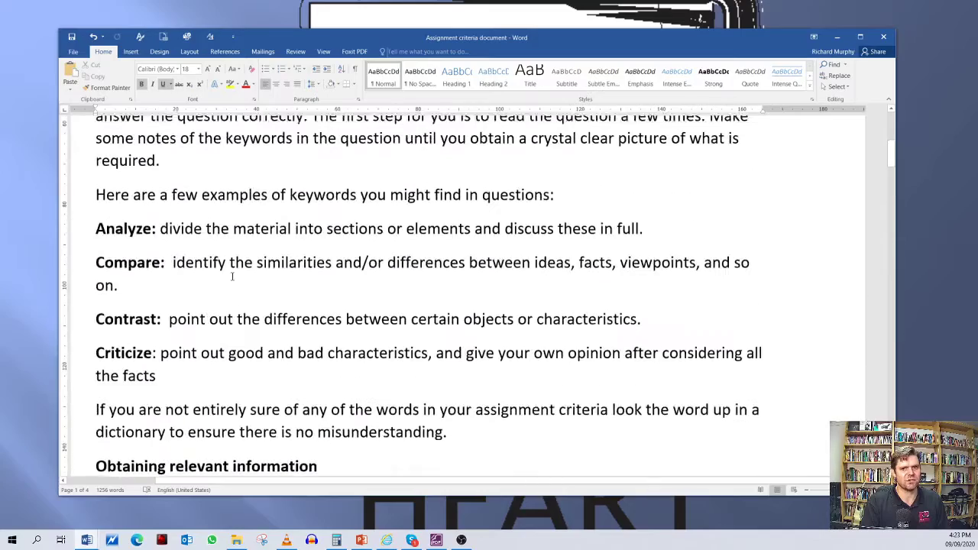
pyautogui.scroll(8, 232, 277)
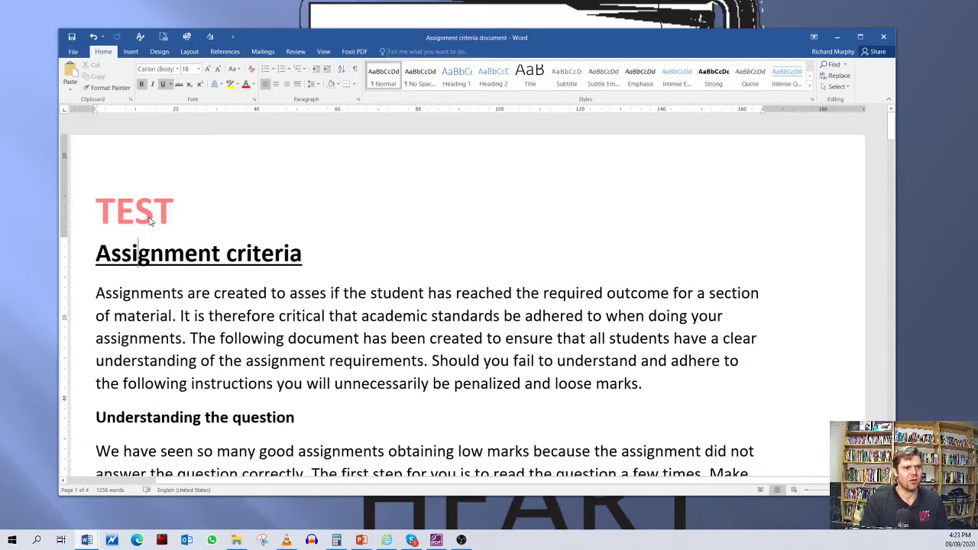
# Step: Delete the text TEST from the page header and return to the document body
pyautogui.doubleClick(155, 220)
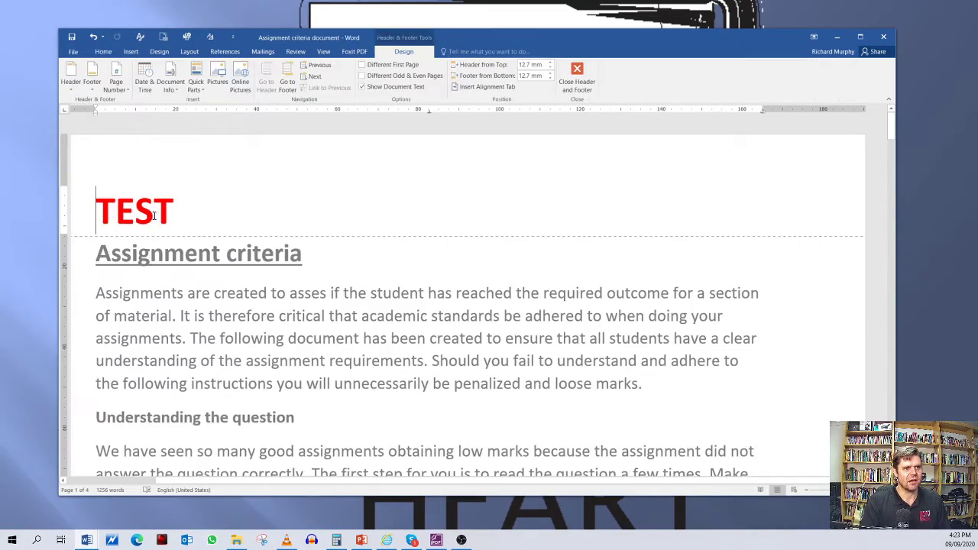
pyautogui.click(84, 220)
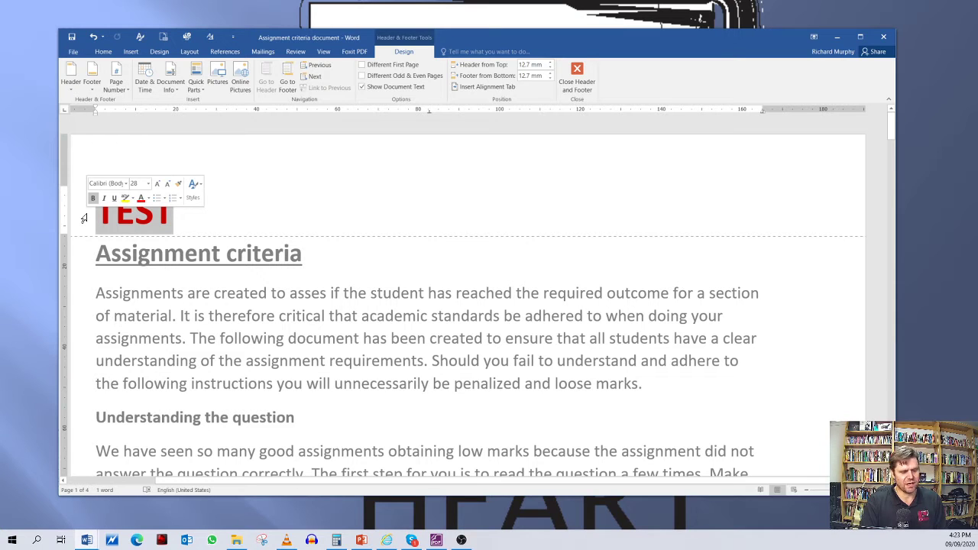
pyautogui.press('Delete')
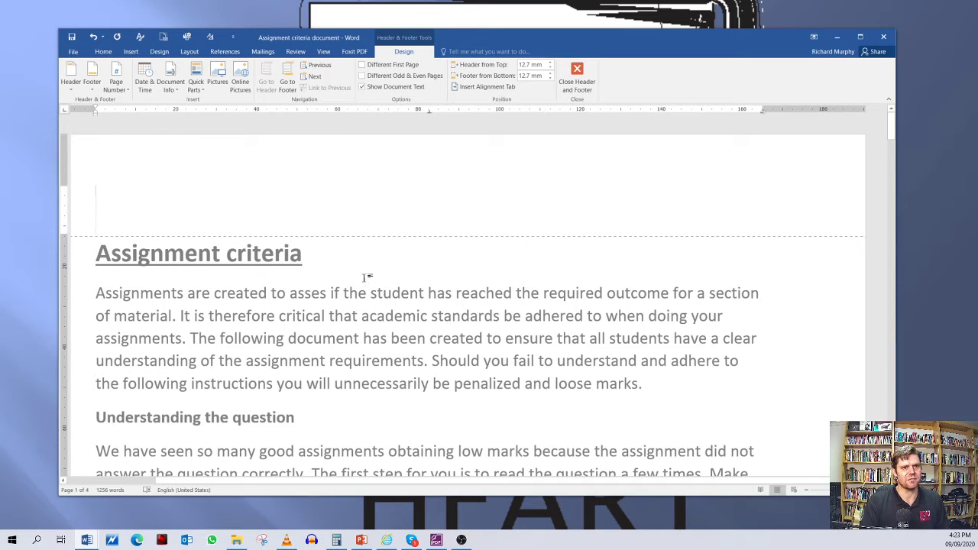
pyautogui.doubleClick(336, 276)
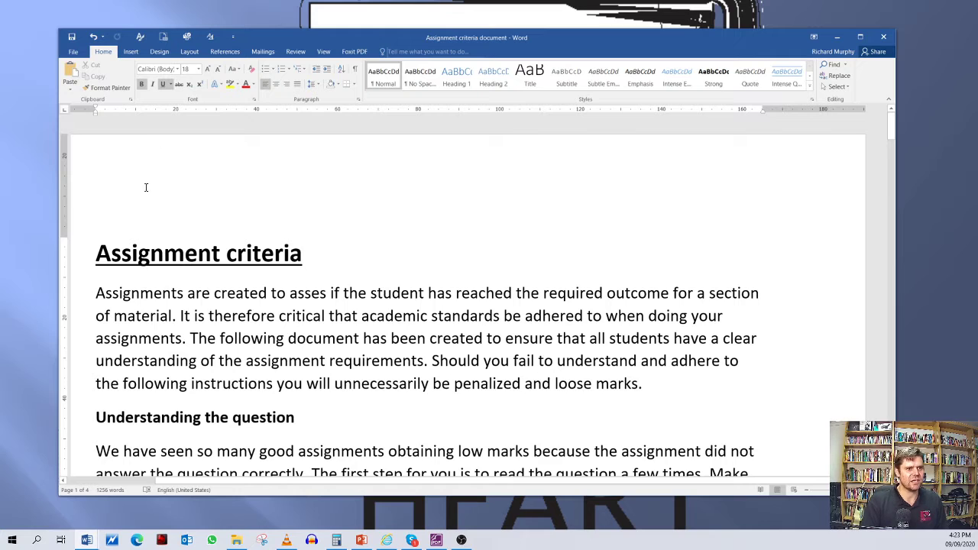
# Step: Browse the built-in header designs and insert the Retrospect header into the document
pyautogui.click(130, 52)
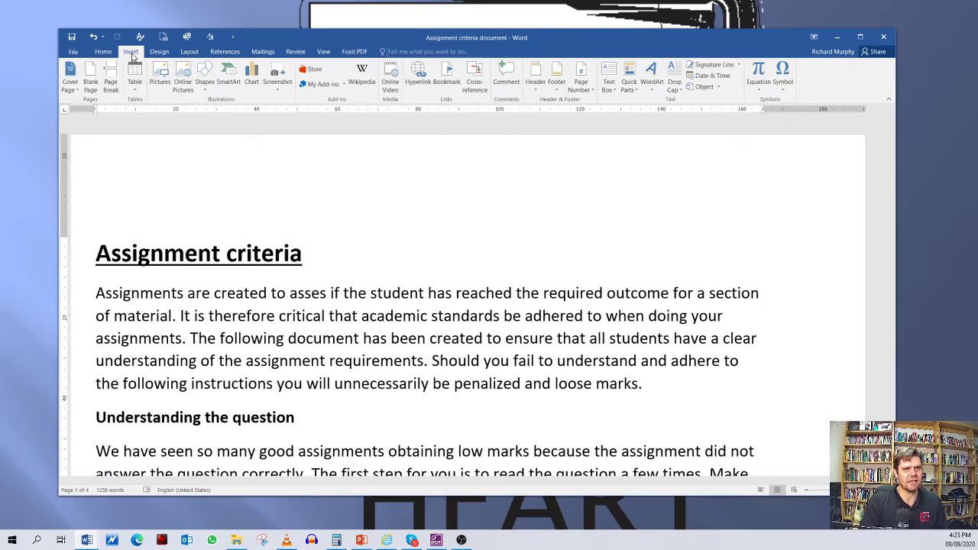
pyautogui.click(536, 90)
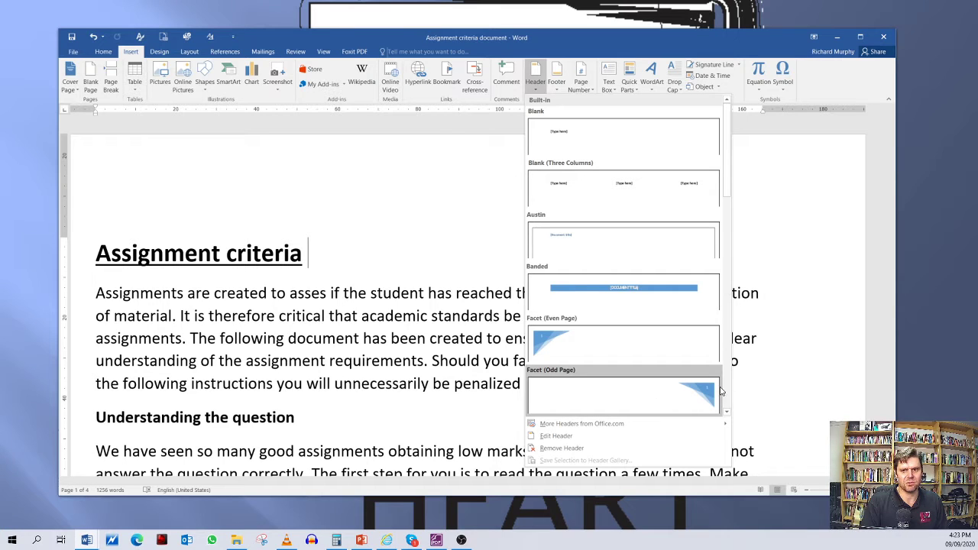
pyautogui.moveTo(726, 414); pyautogui.dragTo(727, 415)
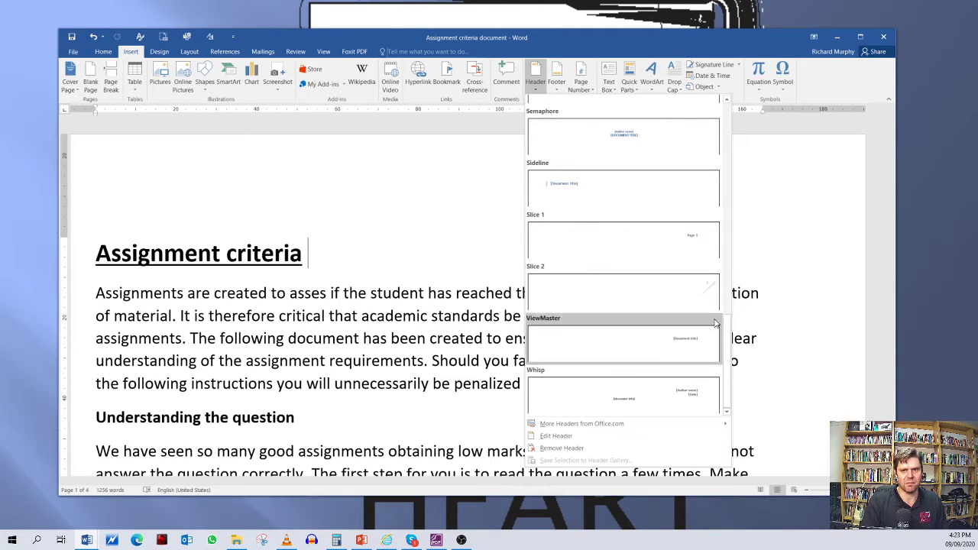
pyautogui.moveTo(726, 101); pyautogui.dragTo(727, 100)
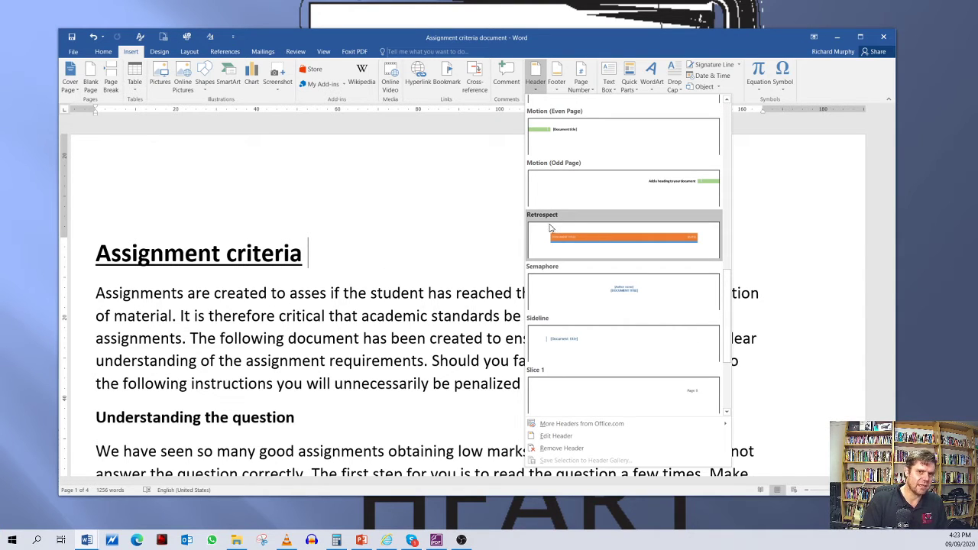
pyautogui.click(583, 241)
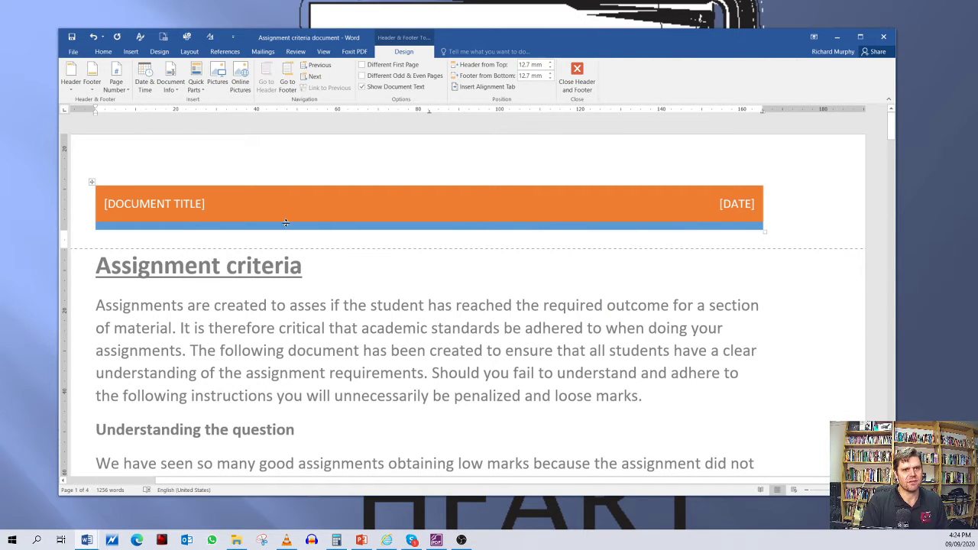
# Step: Examine the header table's title and date cells together with the table design, table layout and header options available for them
pyautogui.click(332, 194)
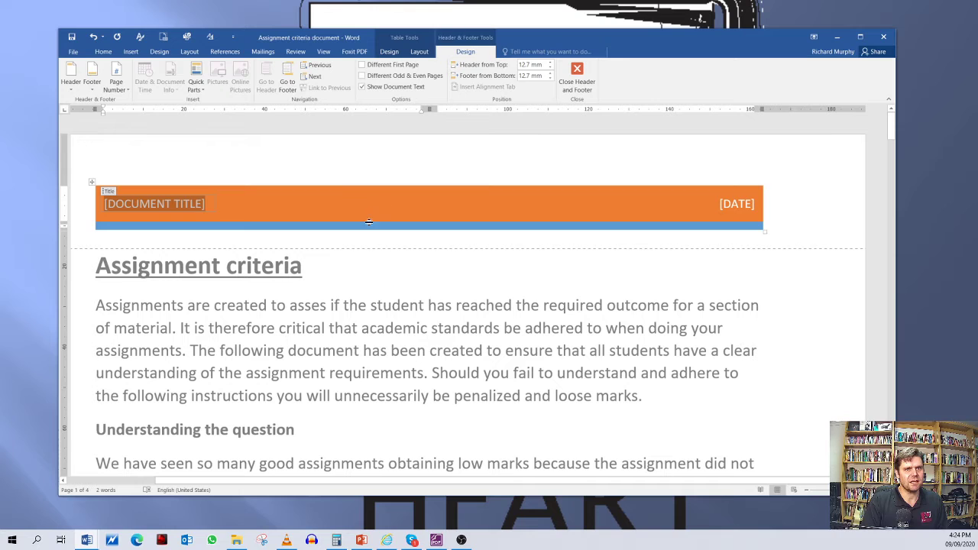
pyautogui.click(389, 52)
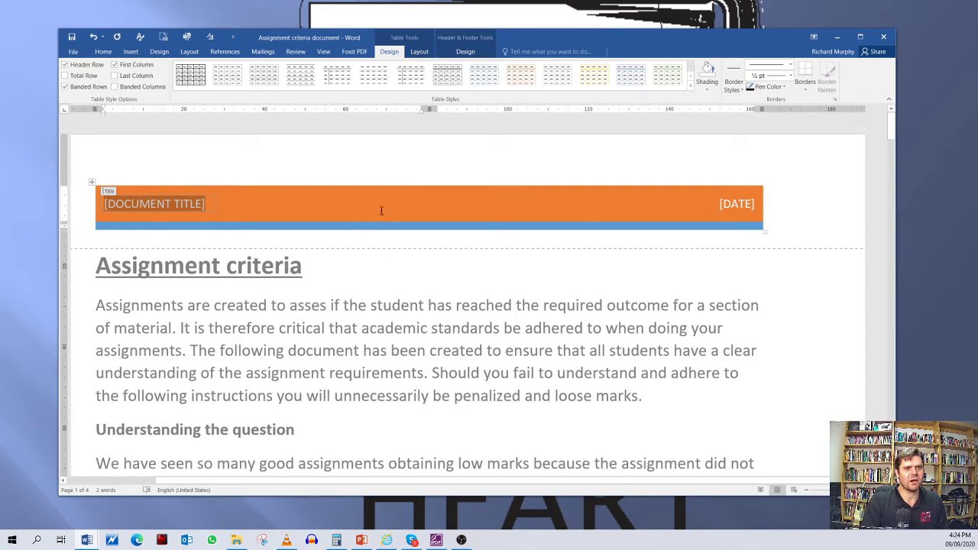
pyautogui.click(402, 185)
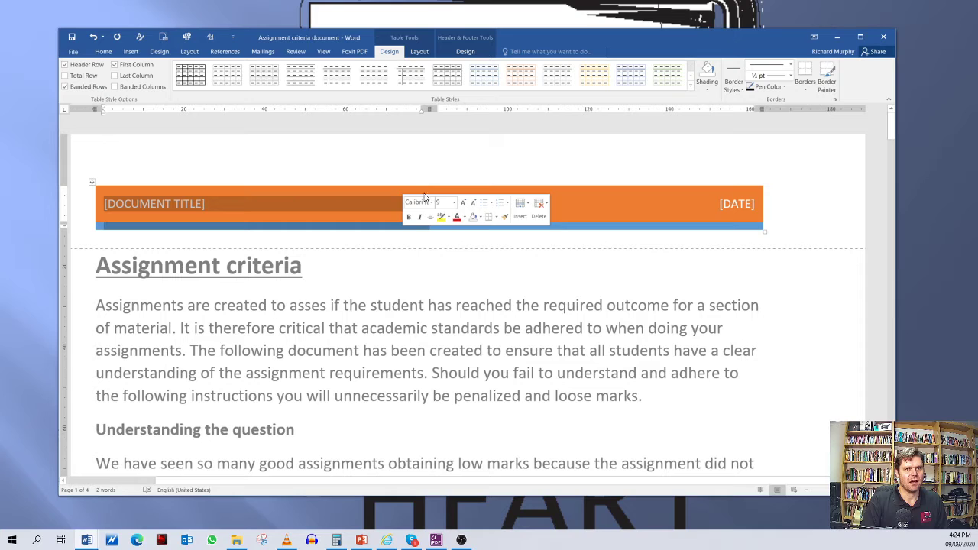
pyautogui.click(419, 52)
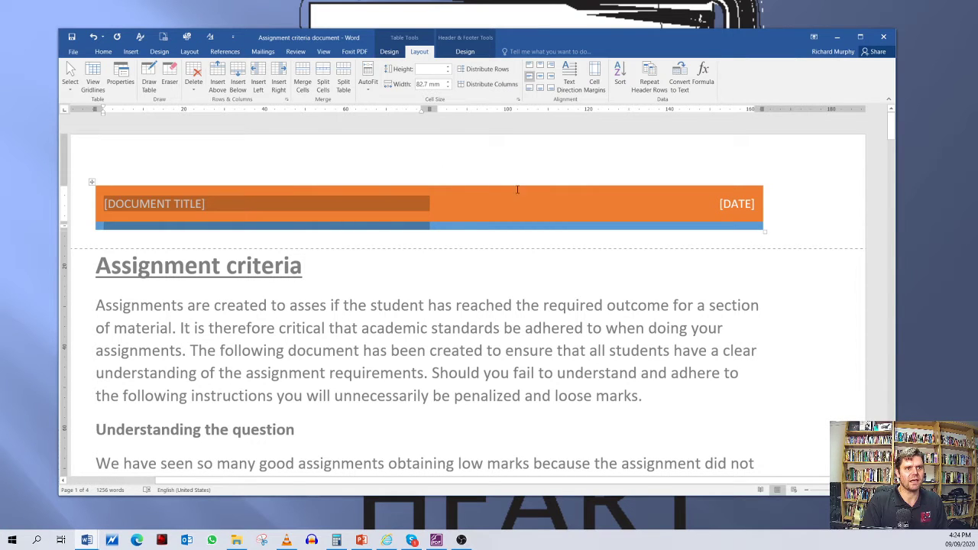
pyautogui.click(743, 189)
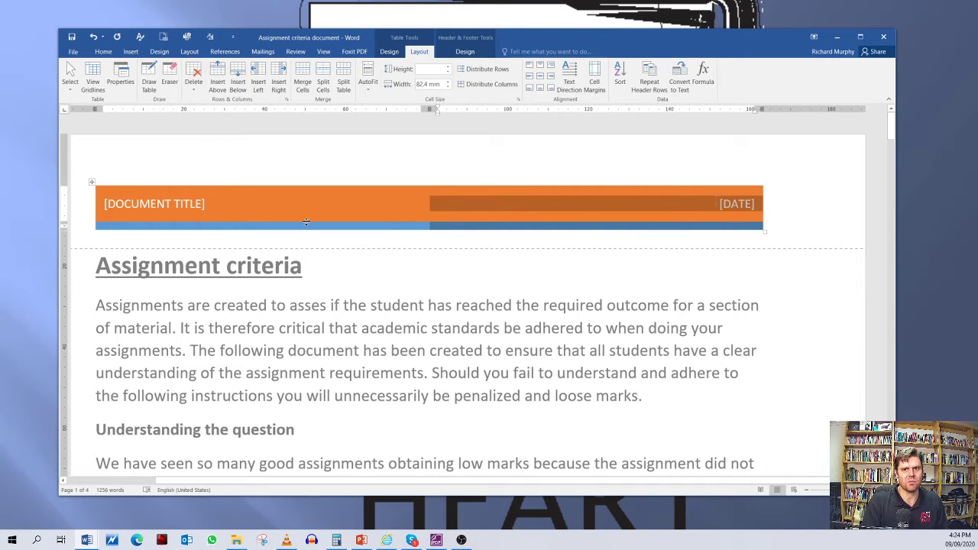
pyautogui.click(155, 205)
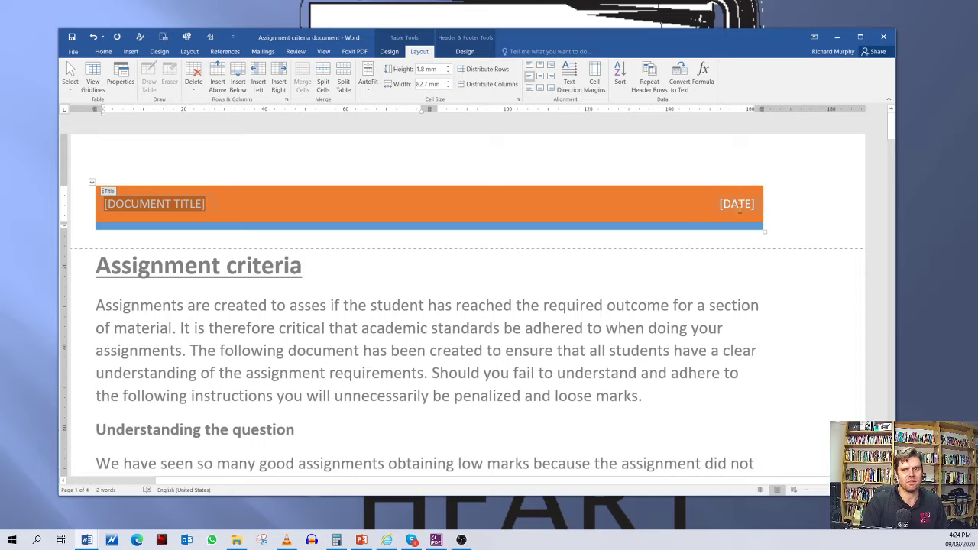
pyautogui.click(739, 208)
pyautogui.click(423, 227)
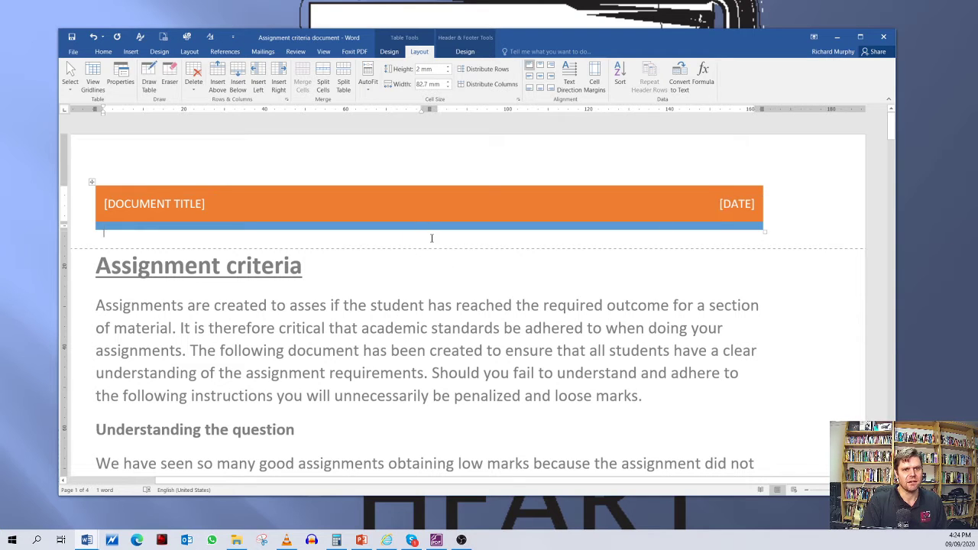
pyautogui.click(420, 193)
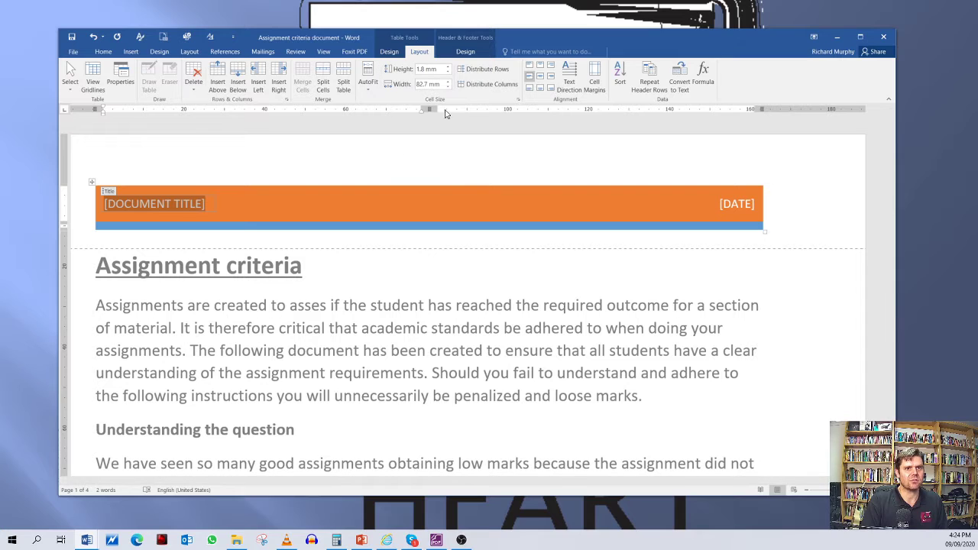
pyautogui.click(466, 52)
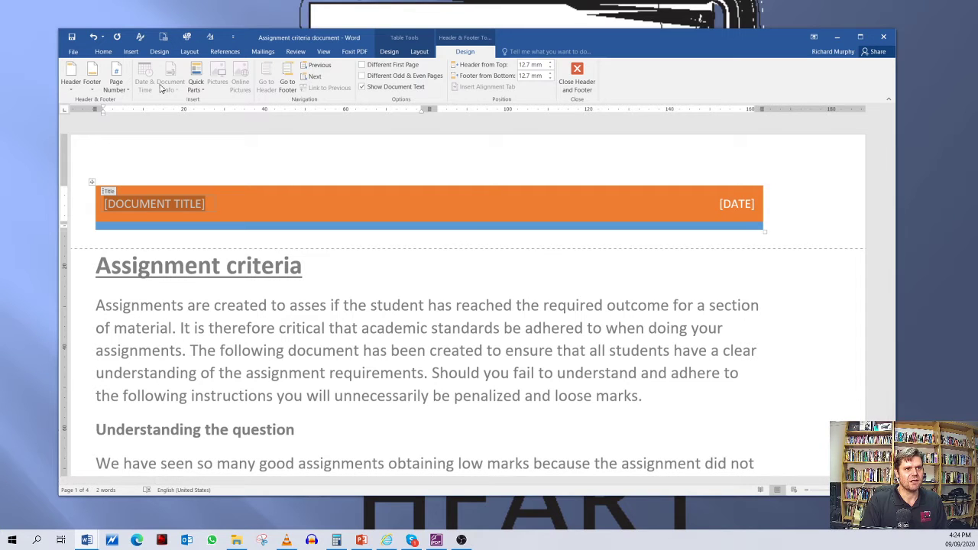
pyautogui.click(561, 203)
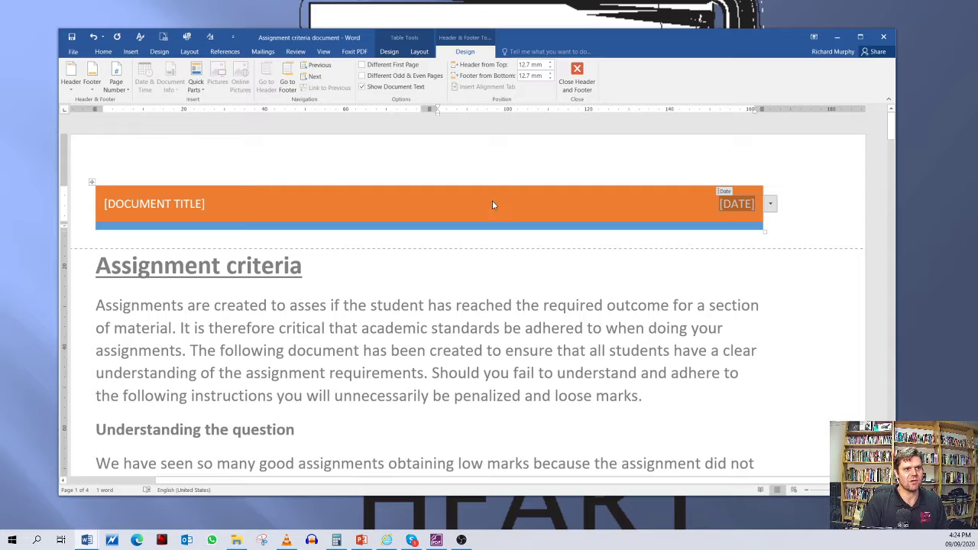
pyautogui.click(650, 232)
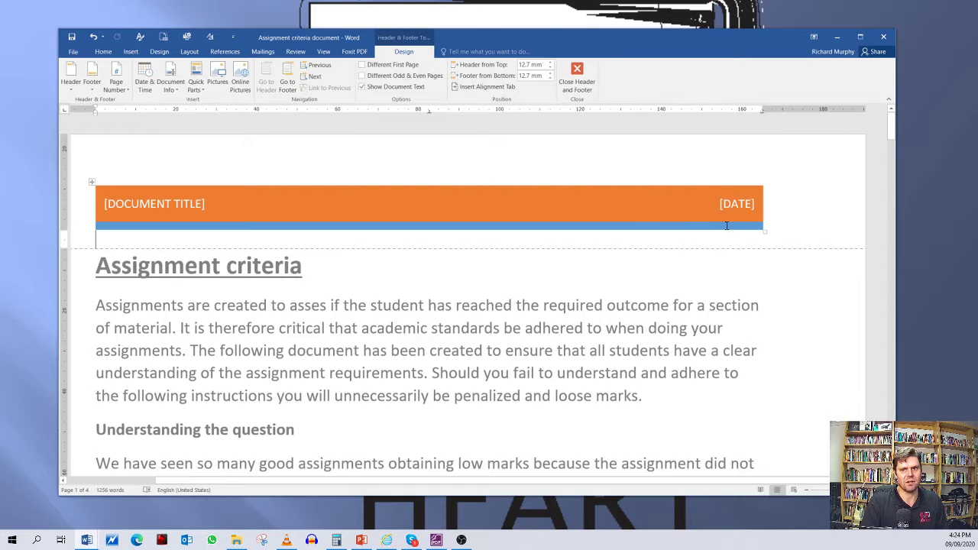
pyautogui.click(761, 197)
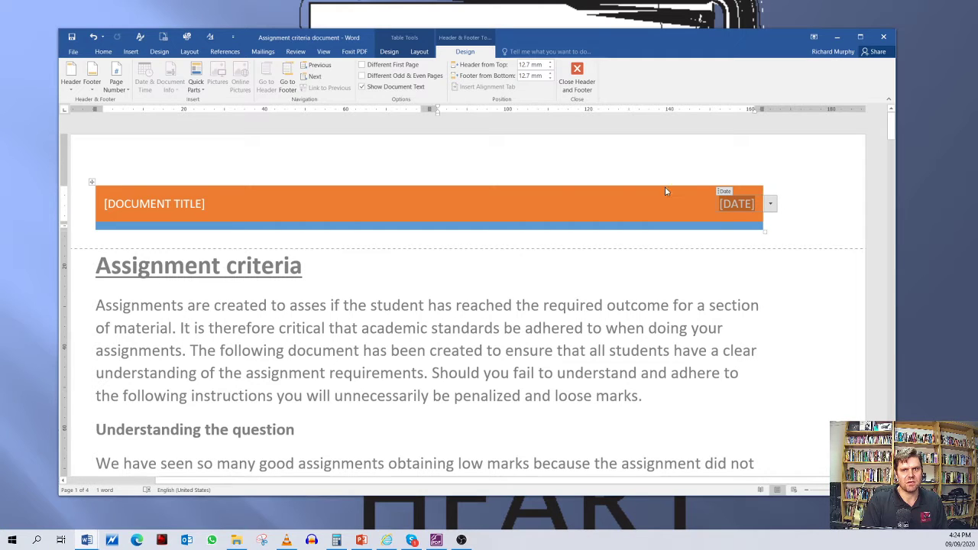
# Step: Try to change the shading colour of the header's document title cell
pyautogui.click(384, 205)
pyautogui.rightClick(383, 205)
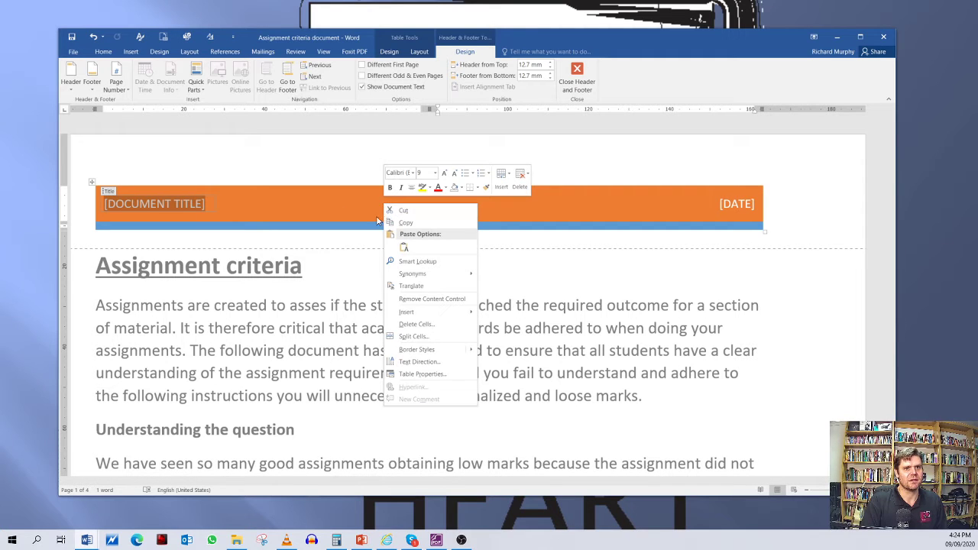
pyautogui.click(460, 188)
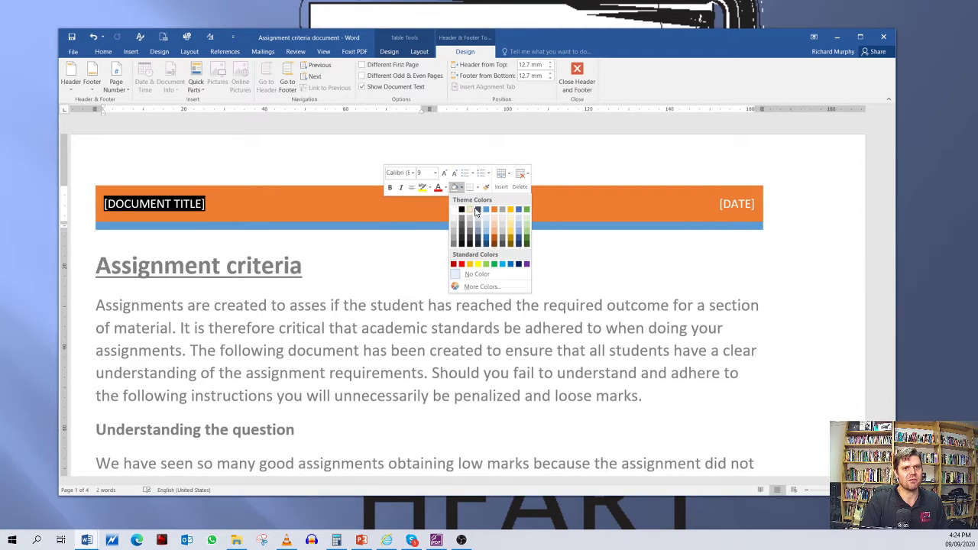
pyautogui.click(473, 209)
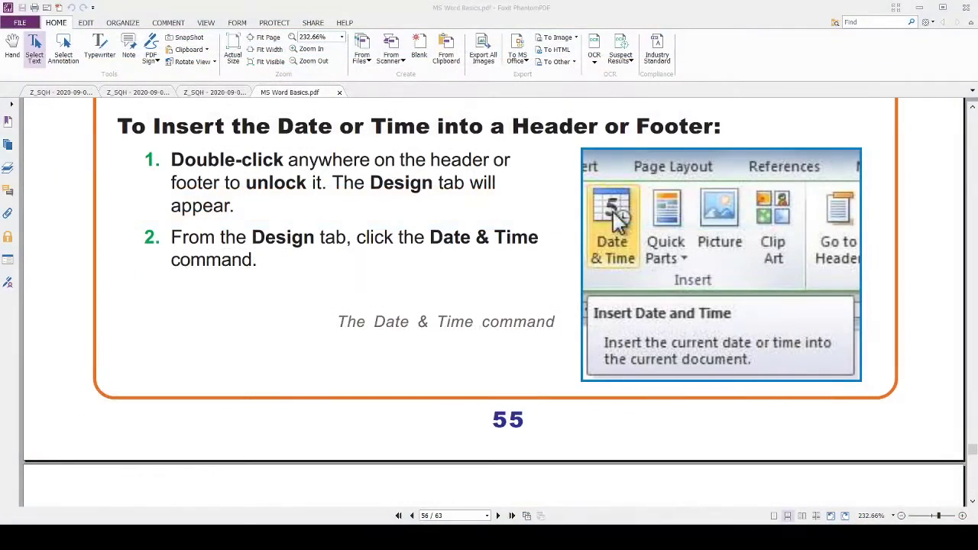
# Step: Read the PDF guide's date and content control instructions, and remove the Document Title and Date content controls from the Word header
pyautogui.scroll(-5, 494, 302)
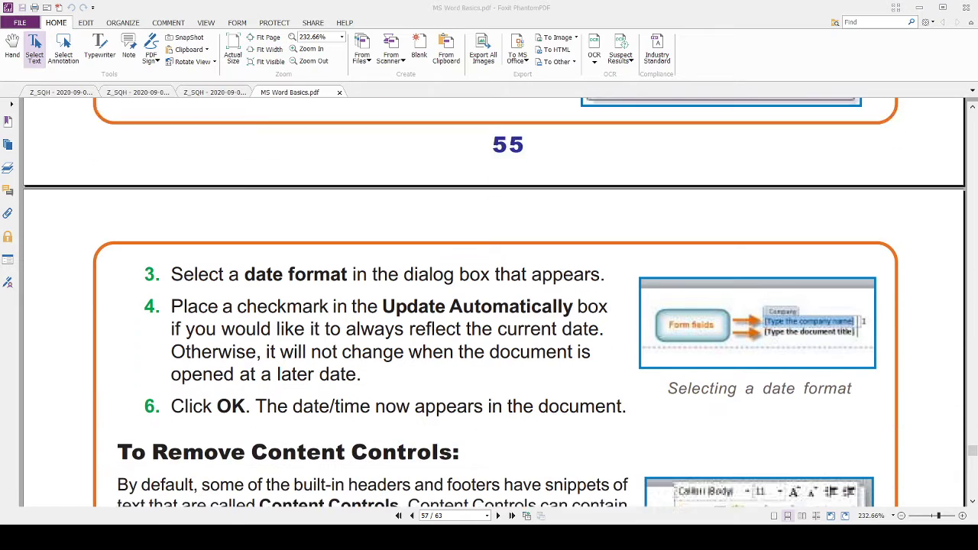
pyautogui.scroll(-3, 494, 303)
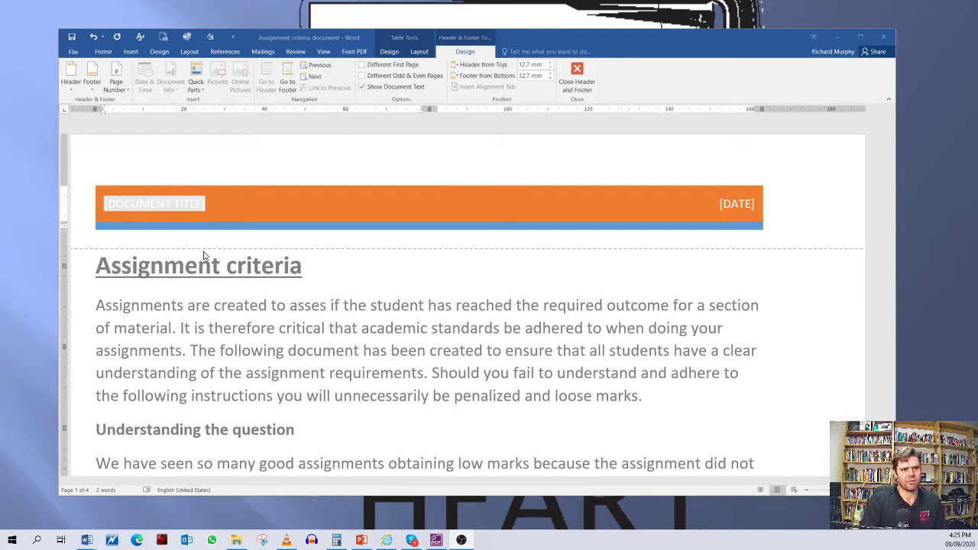
pyautogui.rightClick(166, 207)
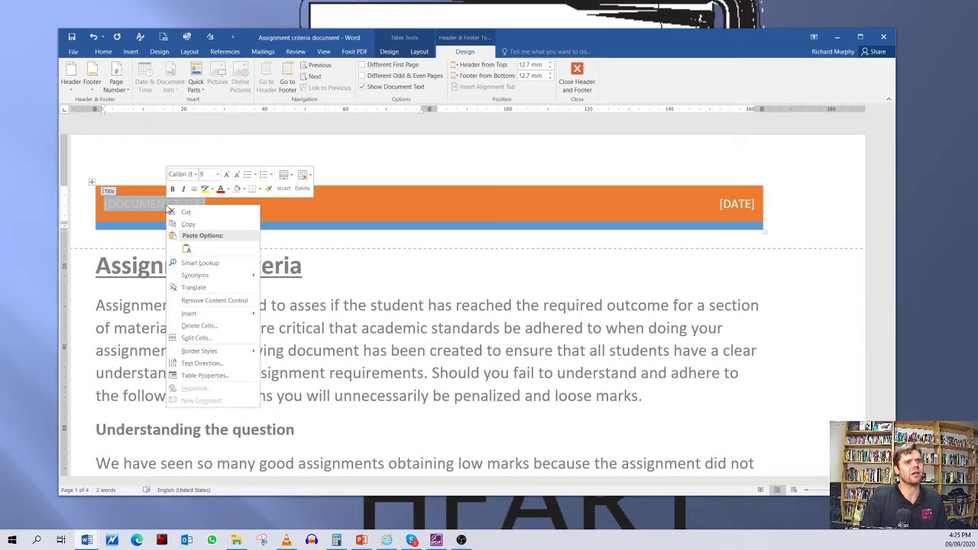
pyautogui.click(236, 301)
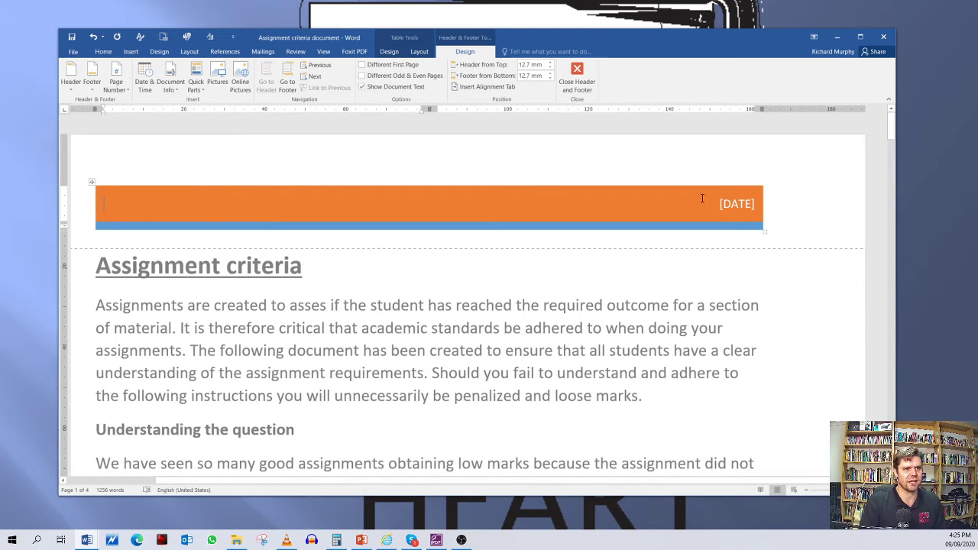
pyautogui.click(734, 200)
pyautogui.rightClick(734, 201)
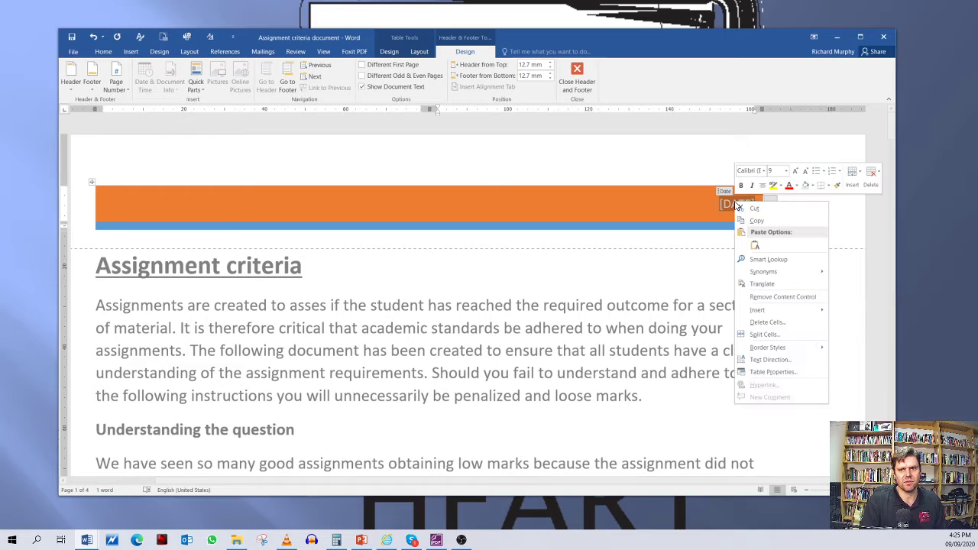
pyautogui.click(779, 296)
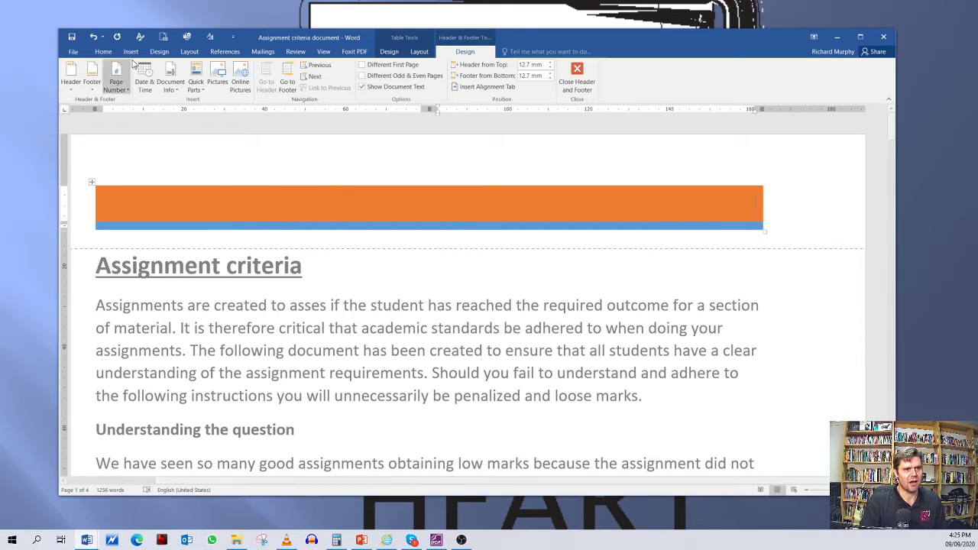
# Step: Insert the current date in the header's empty date cell, using the format Wednesday, September 9, 2020
pyautogui.click(145, 84)
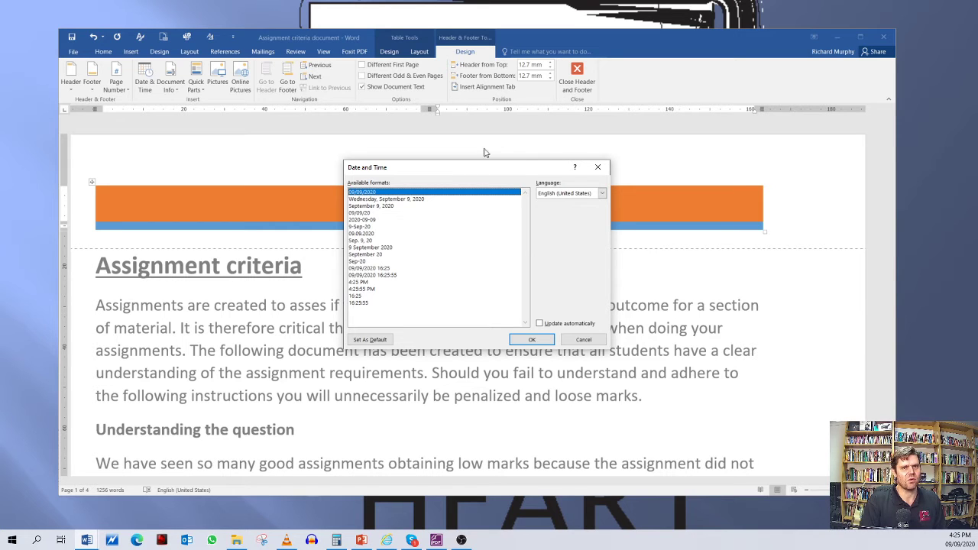
pyautogui.doubleClick(374, 199)
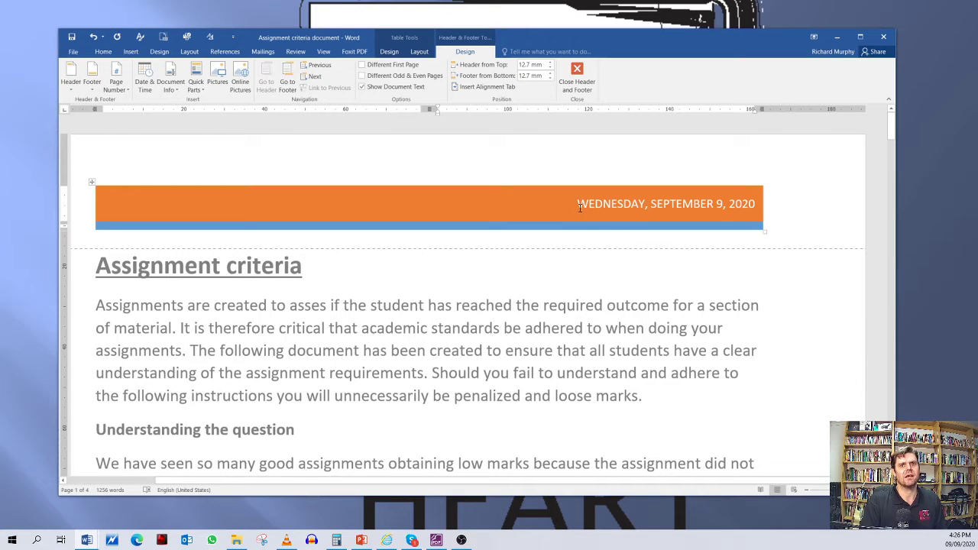
pyautogui.moveTo(579, 207); pyautogui.dragTo(746, 211)
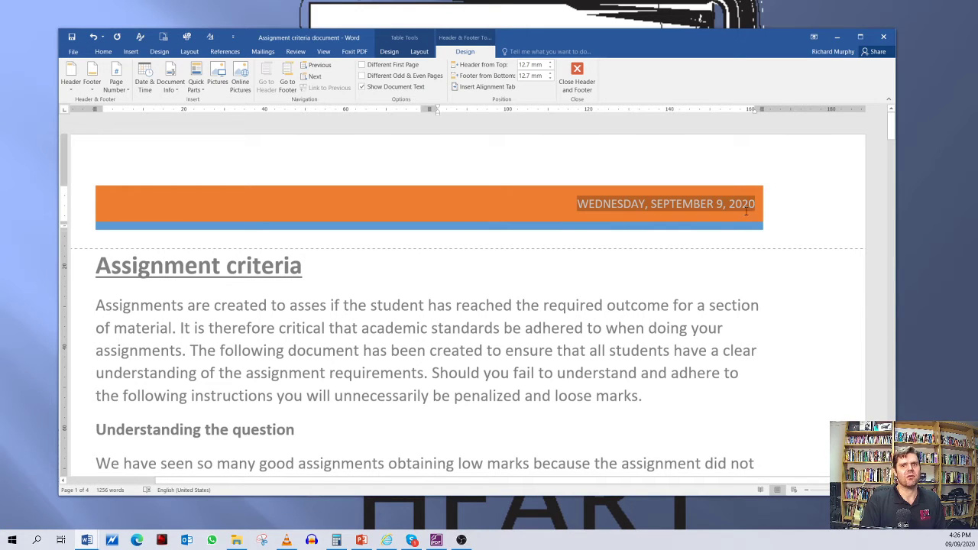
# Step: Enter the sample text FHFDGHGFHFGHGFHGF in the header's empty title cell and return to the document body
pyautogui.click(140, 199)
pyautogui.write('FHFDGHGFHFGHGFHGF')
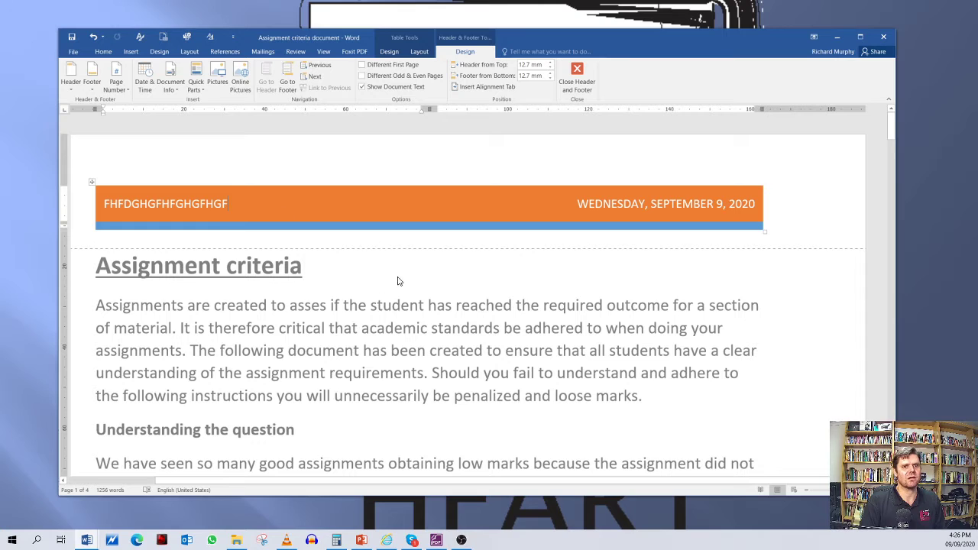
pyautogui.click(577, 76)
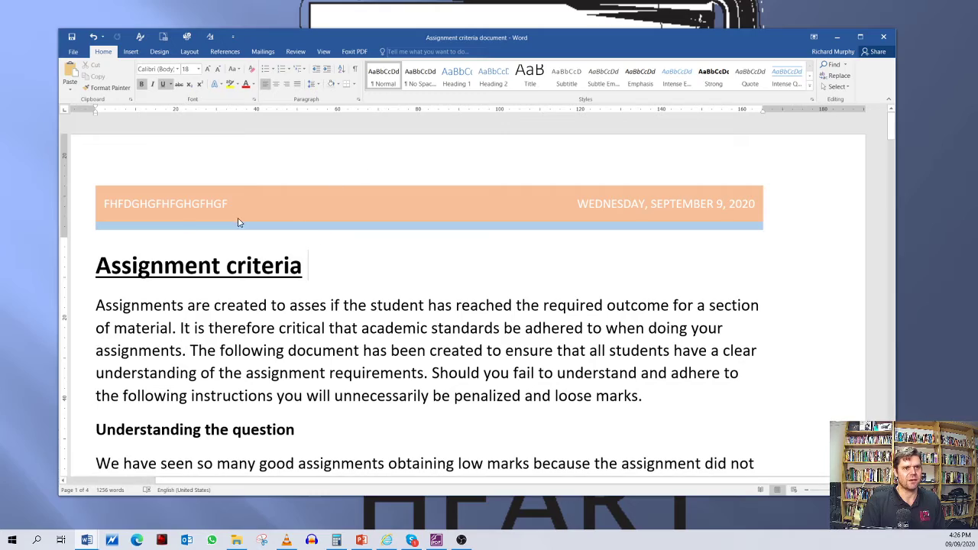
# Step: Look through the document pages to examine how the customised header appears, and return to the first page
pyautogui.scroll(-3, 409, 282)
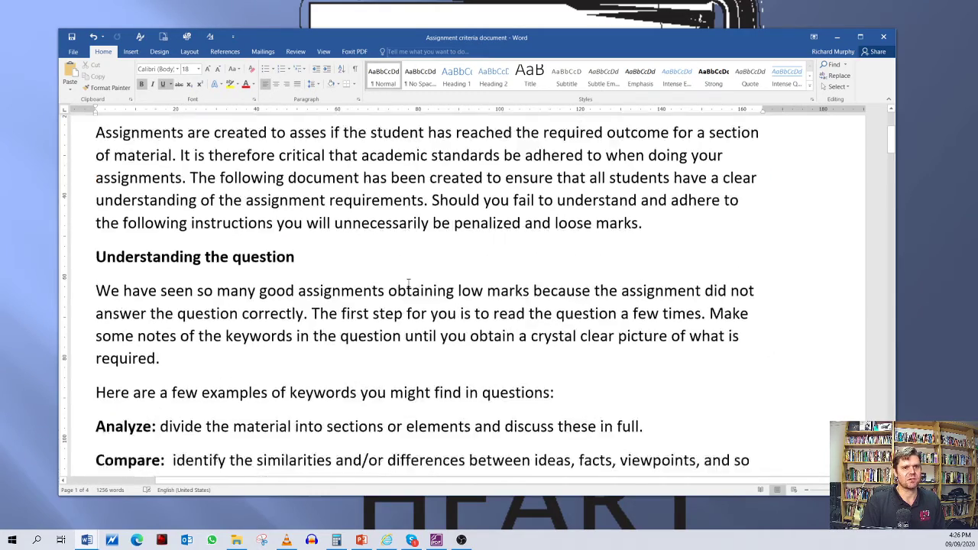
pyautogui.scroll(-20, 409, 283)
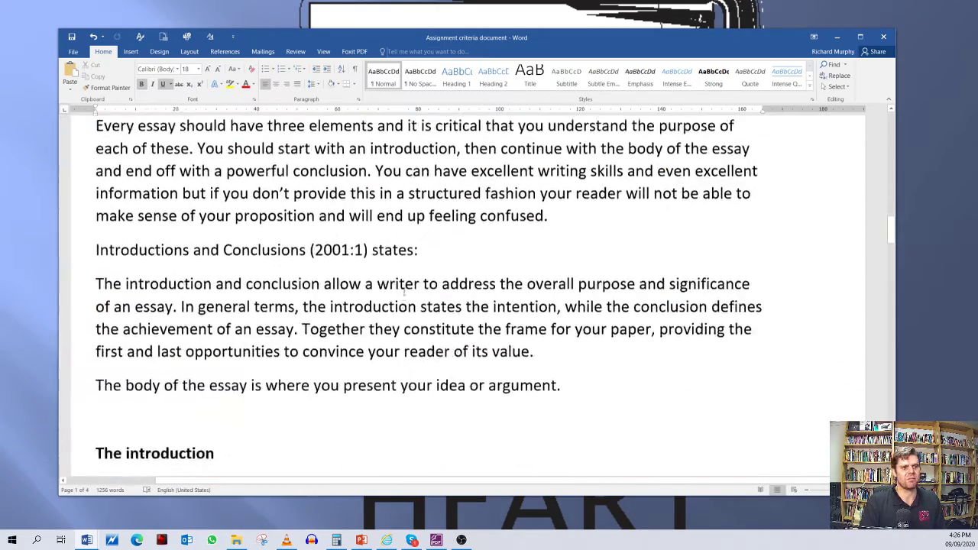
pyautogui.scroll(-4, 404, 290)
pyautogui.scroll(15, 390, 284)
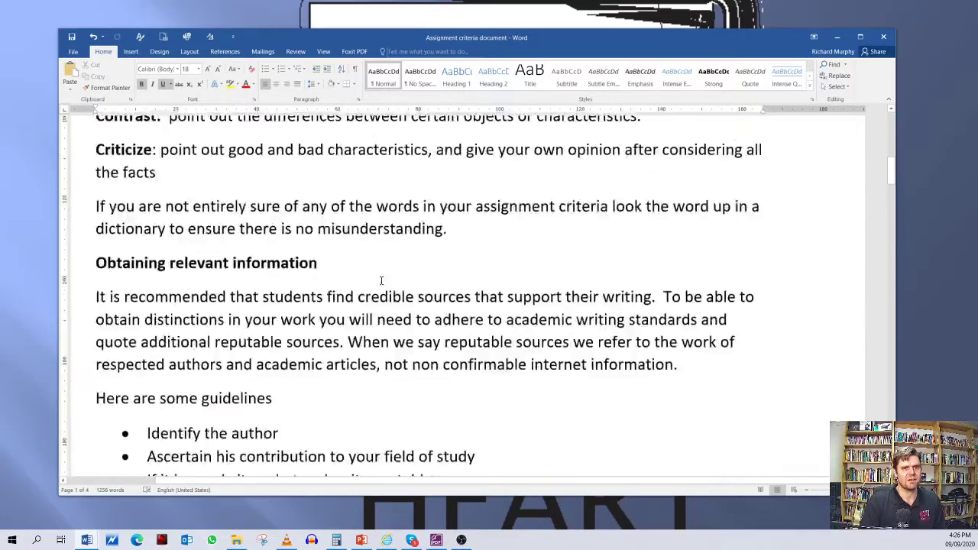
pyautogui.scroll(10, 381, 281)
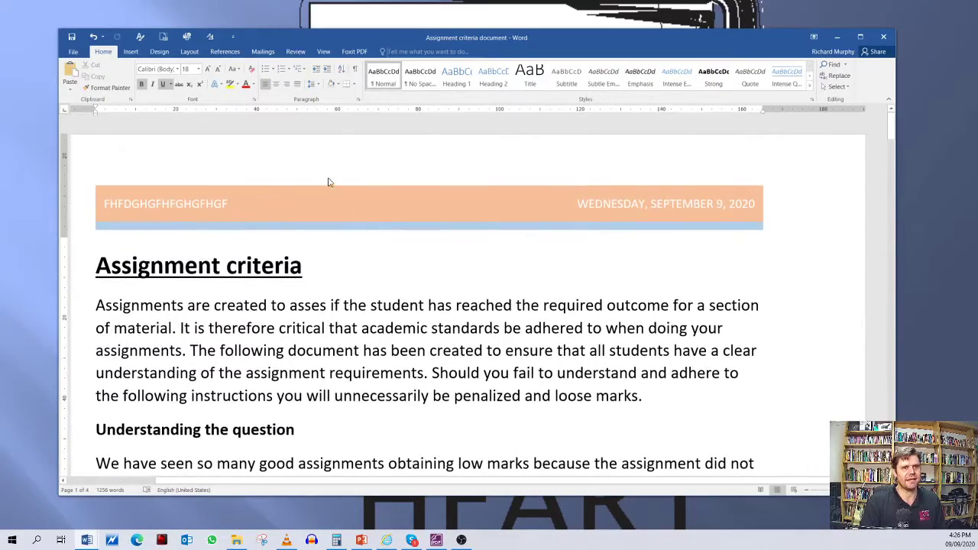
# Step: Reopen the header for editing and clear the sample text and date from its whole table
pyautogui.doubleClick(325, 212)
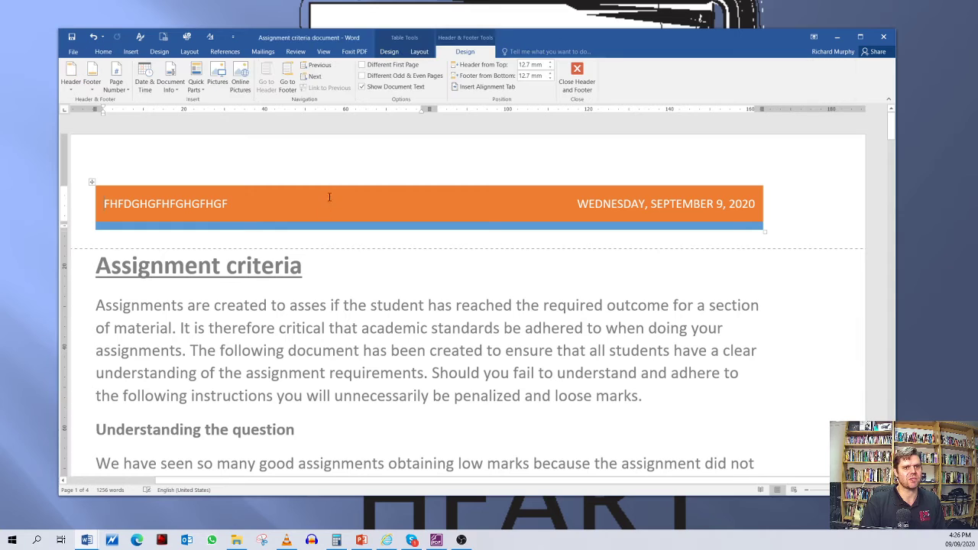
pyautogui.click(91, 184)
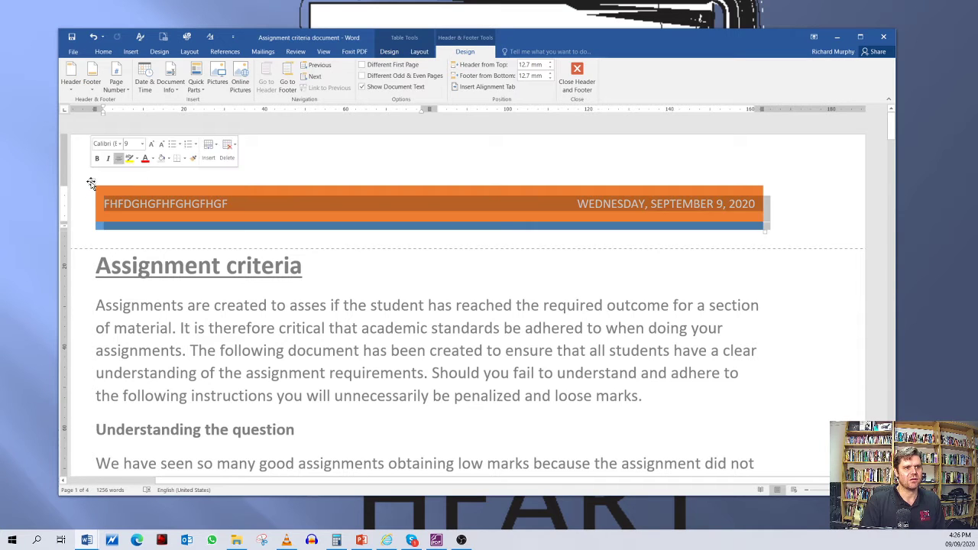
pyautogui.press('Delete')
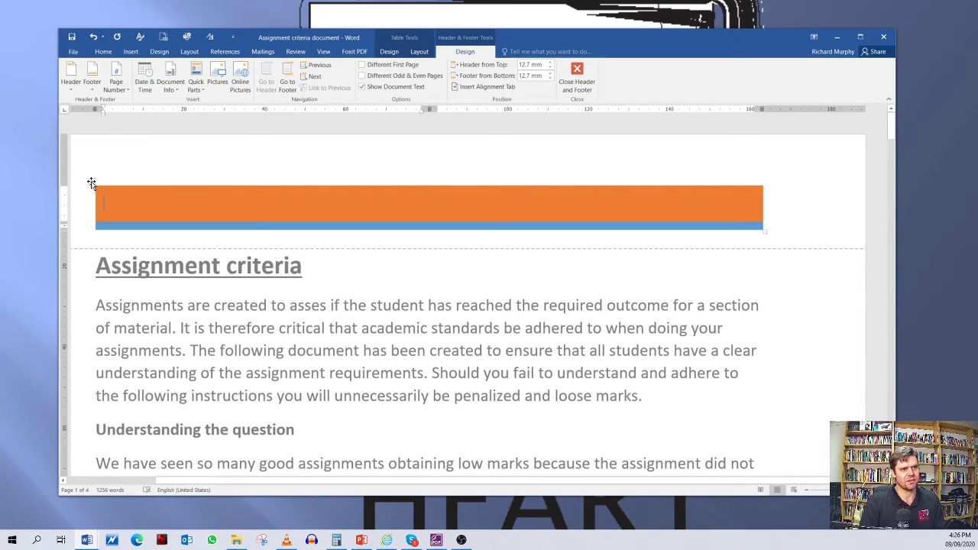
pyautogui.click(91, 183)
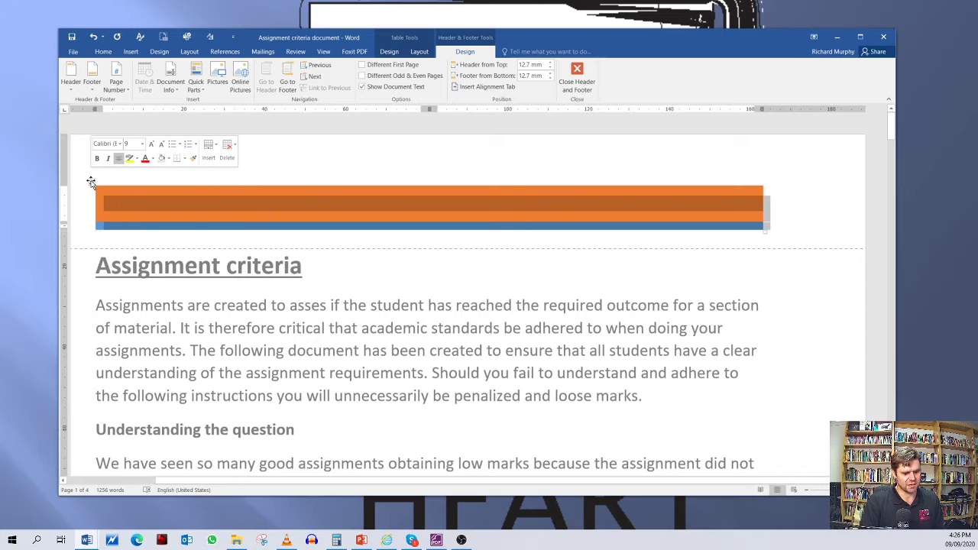
pyautogui.click(133, 192)
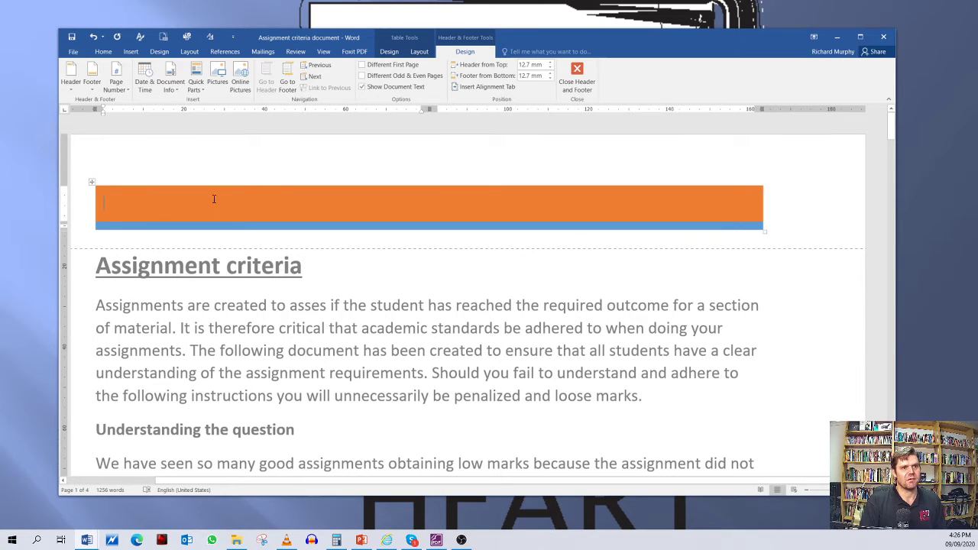
# Step: Delete the whole orange and blue table from the header and return to the document body
pyautogui.click(93, 183)
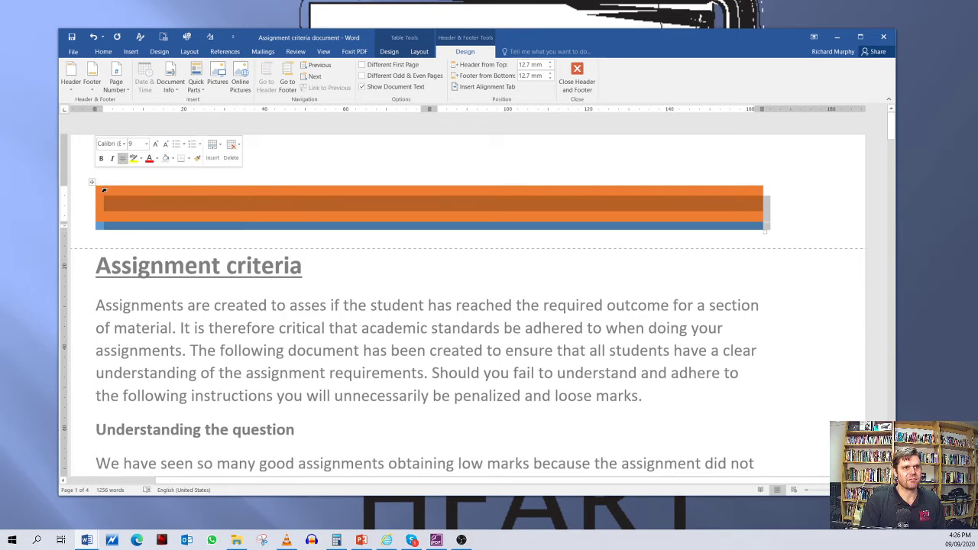
pyautogui.rightClick(440, 207)
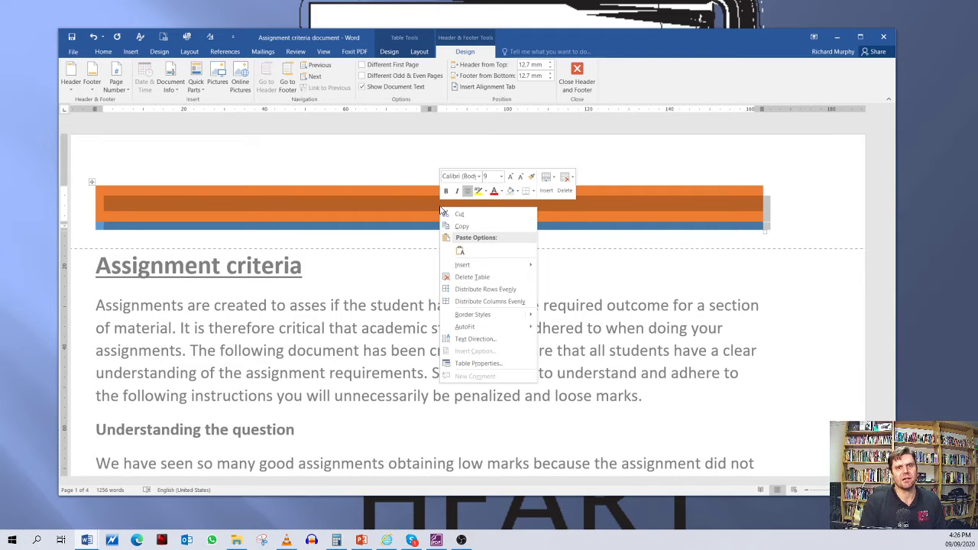
pyautogui.click(489, 276)
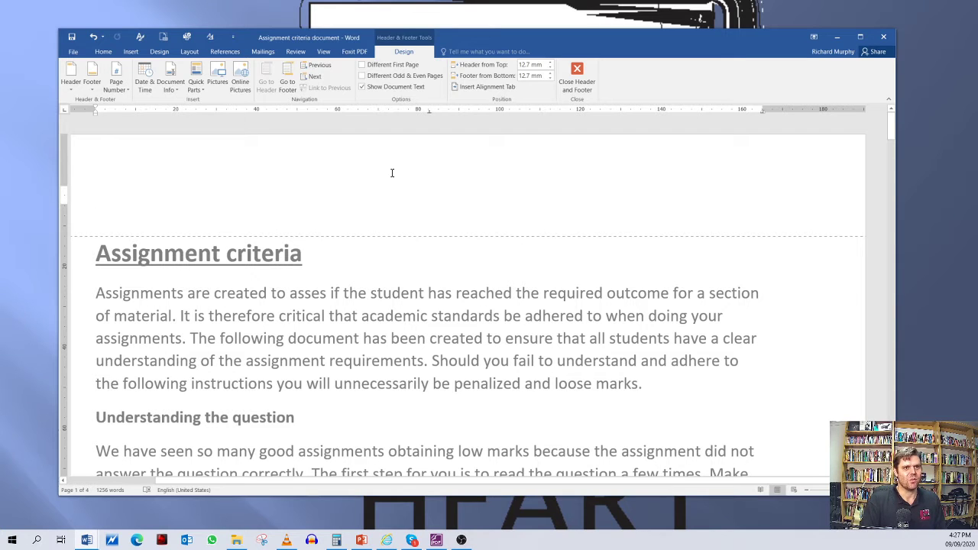
pyautogui.doubleClick(442, 261)
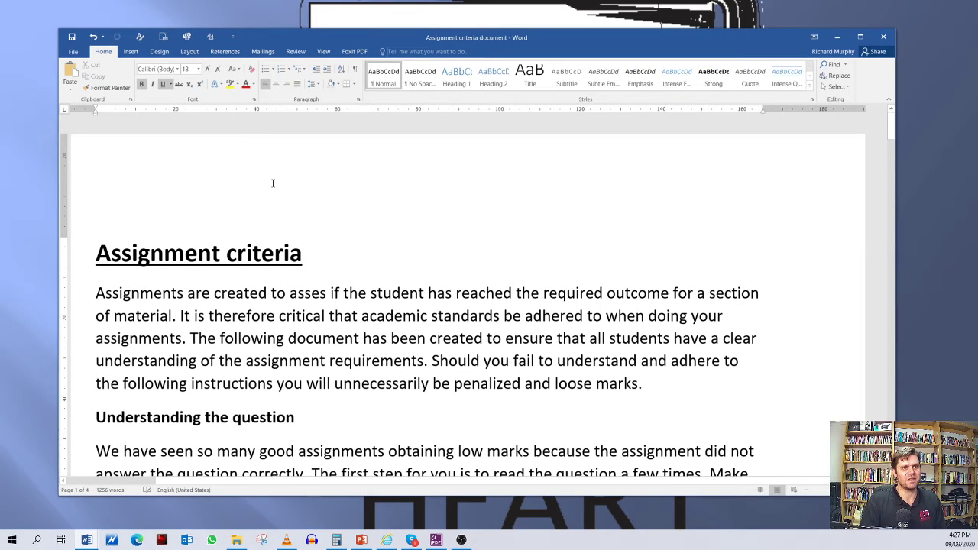
# Step: With the insertion point before the Assignment criteria heading, insert the built-in Banded header and select its band
pyautogui.click(273, 182)
pyautogui.click(121, 226)
pyautogui.click(96, 236)
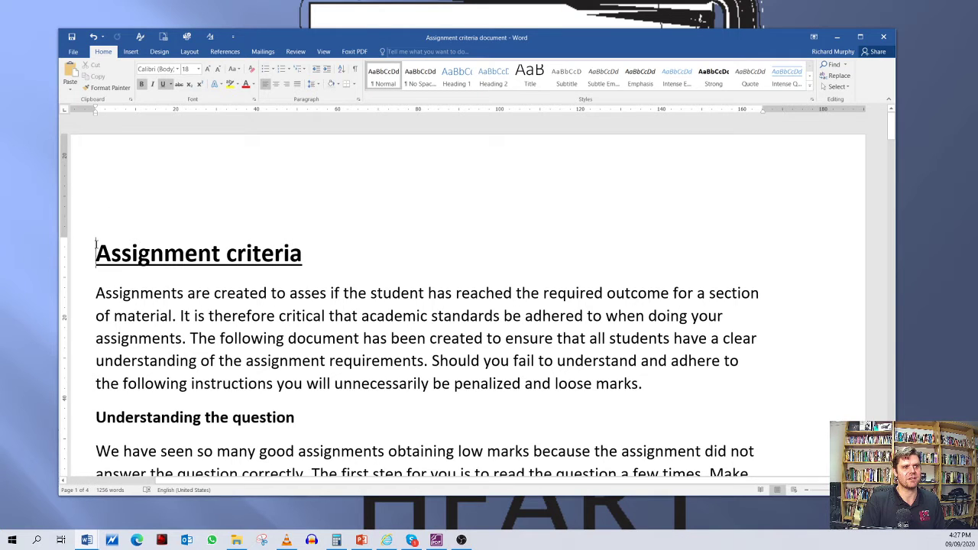
pyautogui.click(130, 51)
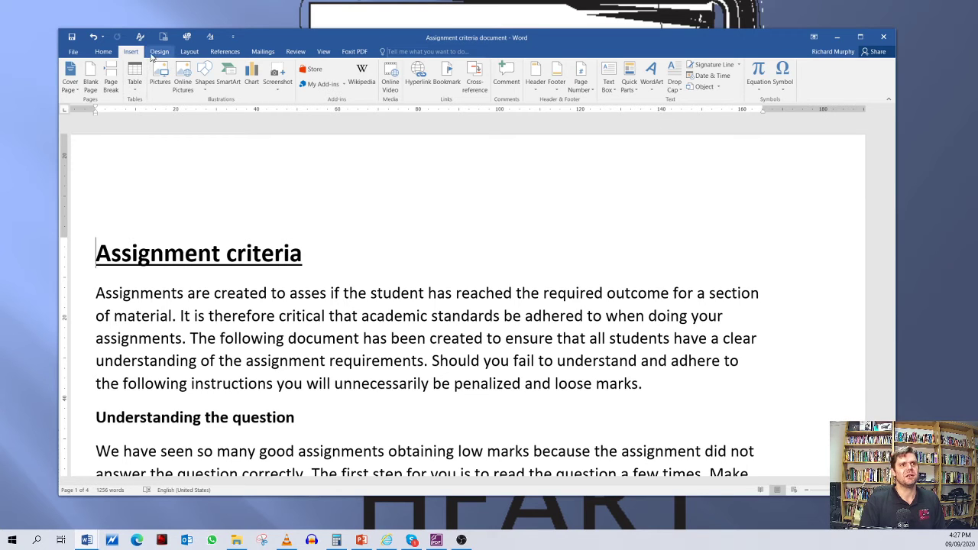
pyautogui.click(535, 84)
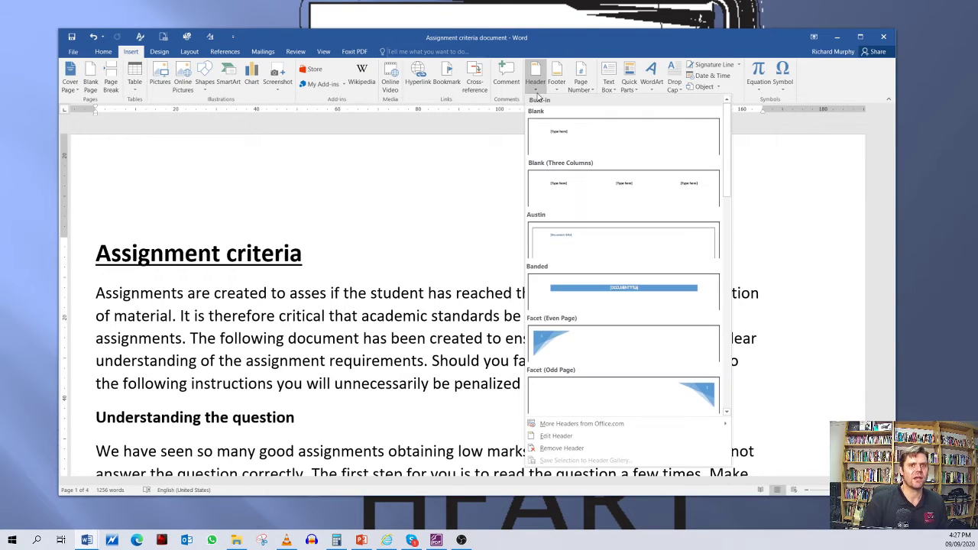
pyautogui.click(593, 289)
pyautogui.click(282, 200)
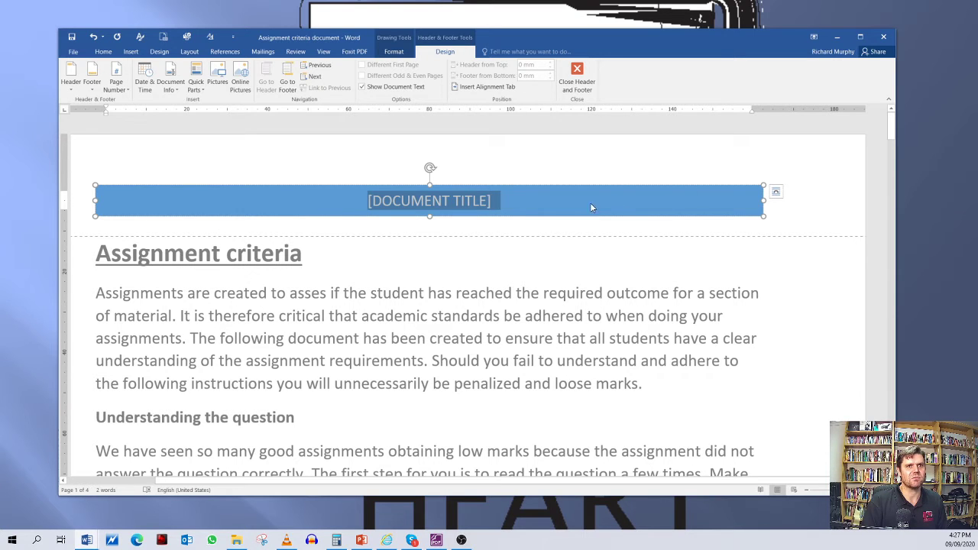
# Step: Try the orange shape style on the header band and replace it with the blue filled style in the third row of Theme Styles
pyautogui.click(393, 52)
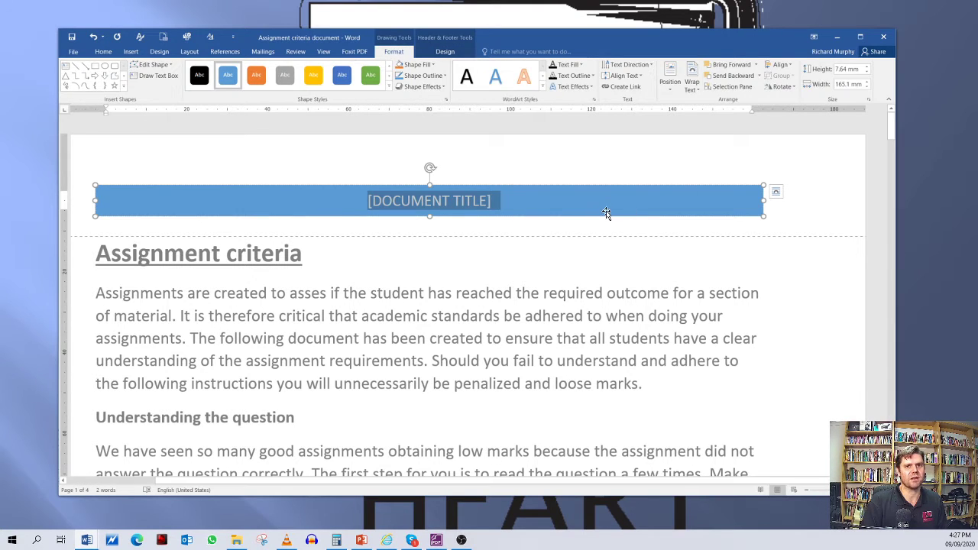
pyautogui.click(256, 74)
pyautogui.click(387, 90)
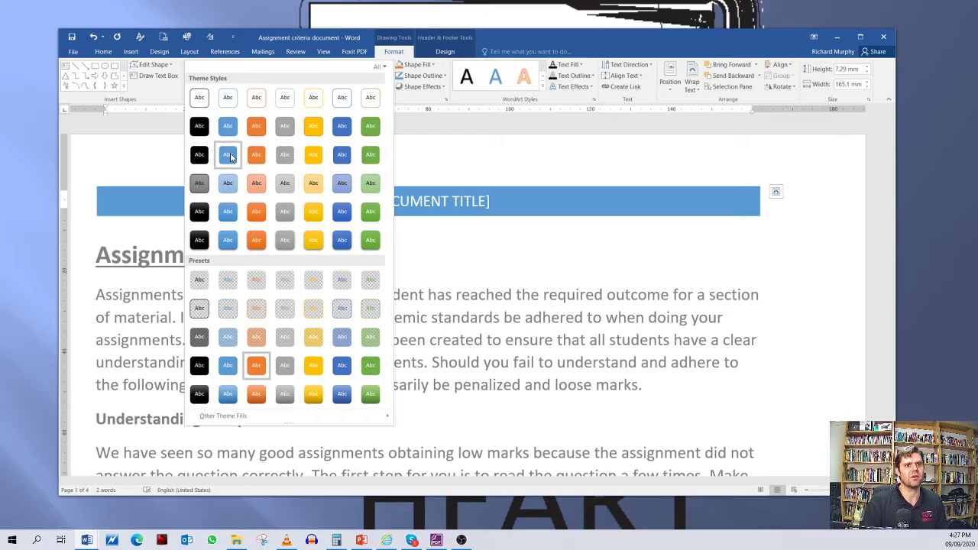
pyautogui.click(228, 154)
pyautogui.click(504, 201)
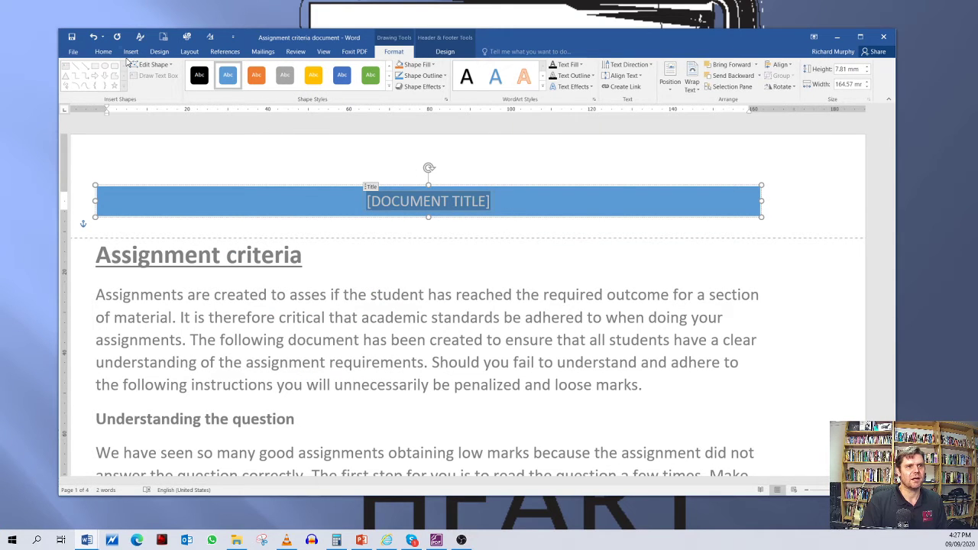
# Step: Try left, centre and right alignment on the header's document title, settle on left, and remove its content control
pyautogui.click(103, 51)
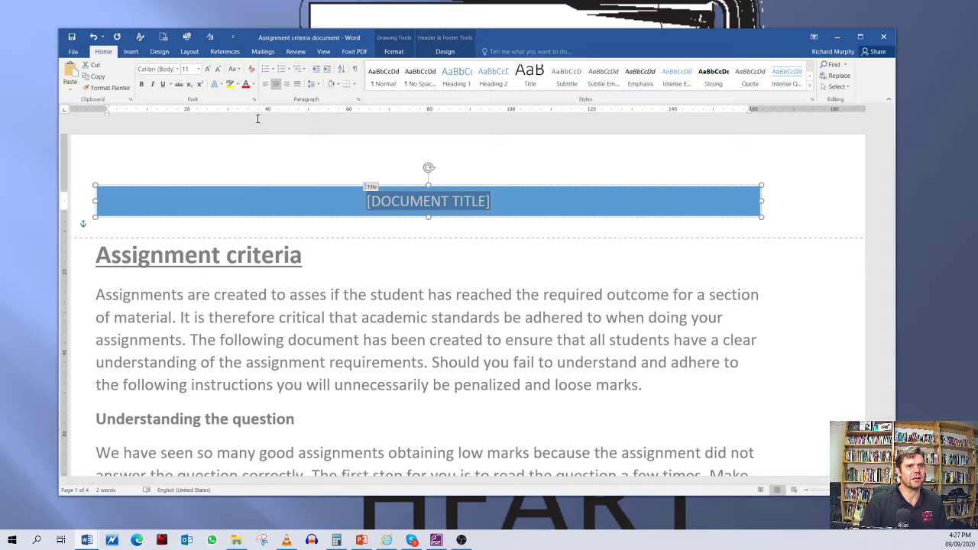
pyautogui.click(265, 84)
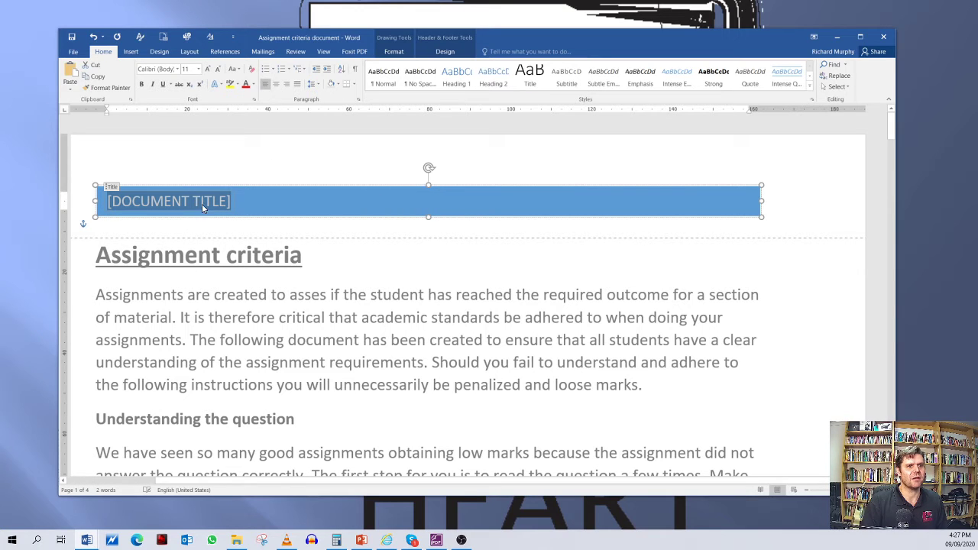
pyautogui.click(275, 84)
pyautogui.click(292, 85)
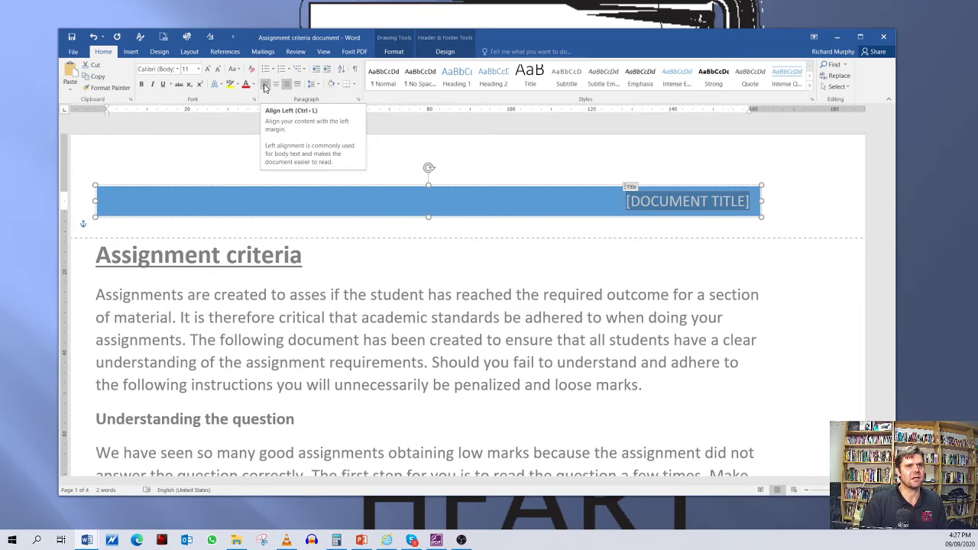
pyautogui.click(265, 84)
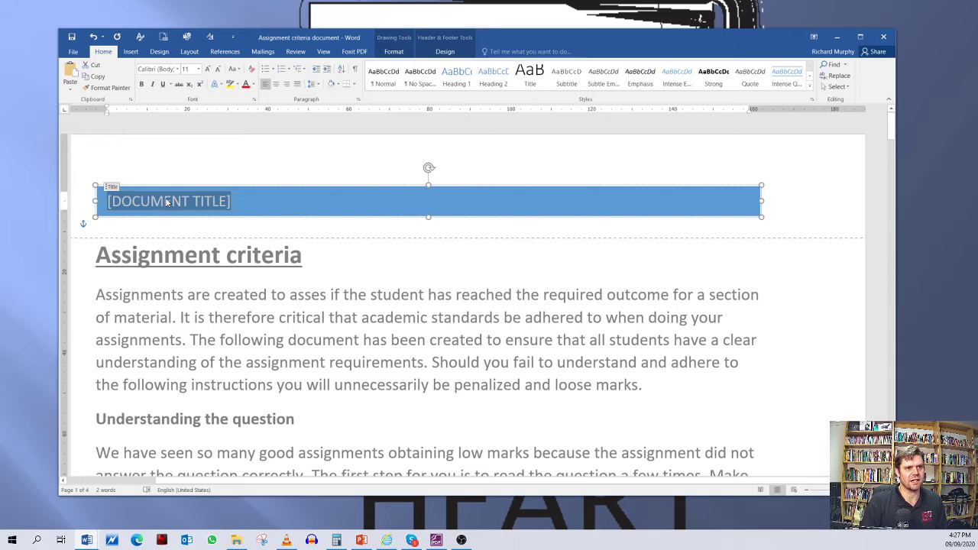
pyautogui.rightClick(195, 202)
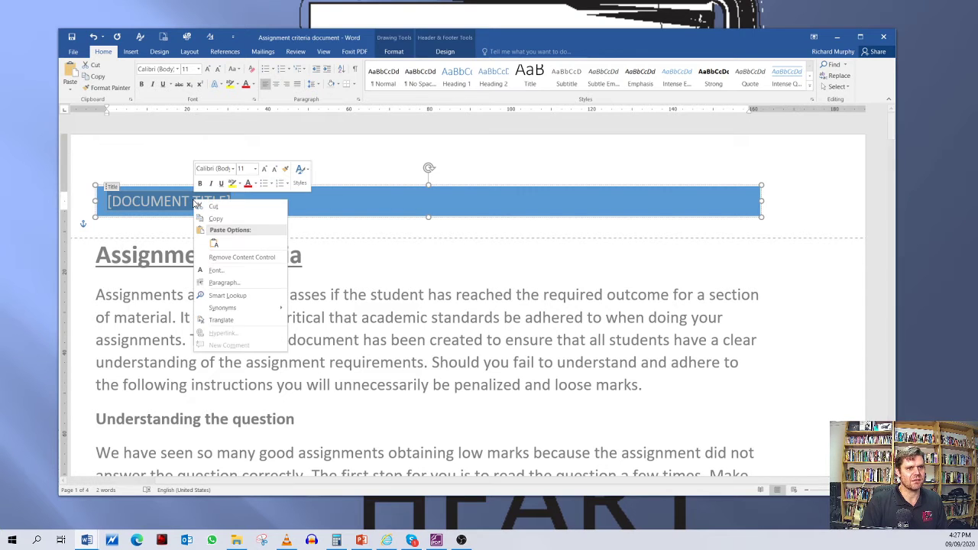
pyautogui.click(249, 263)
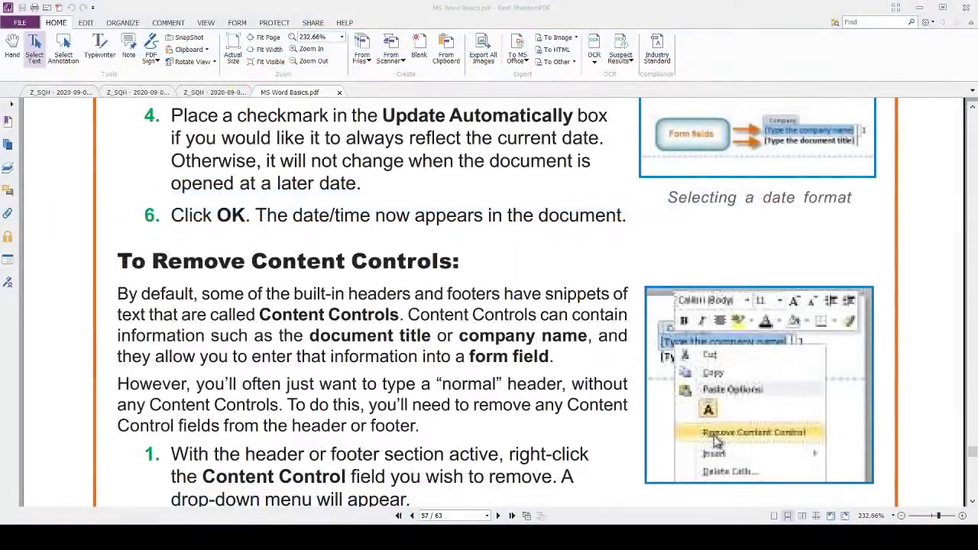
# Step: Switch to MS Word Basics.pdf and review its instructions on header dates, content controls and adding page numbers to a header or footer
pyautogui.scroll(8, 489, 305)
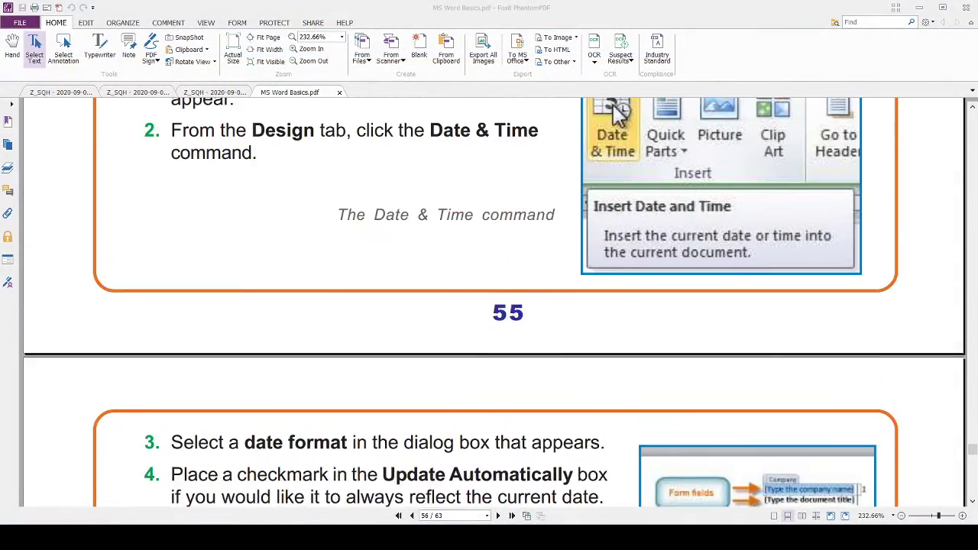
pyautogui.scroll(3, 489, 306)
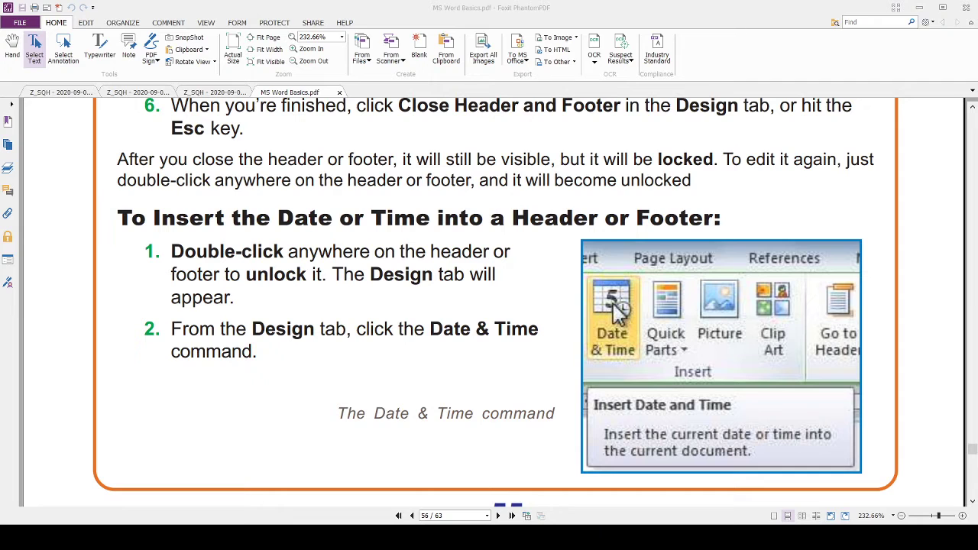
pyautogui.scroll(-9, 489, 305)
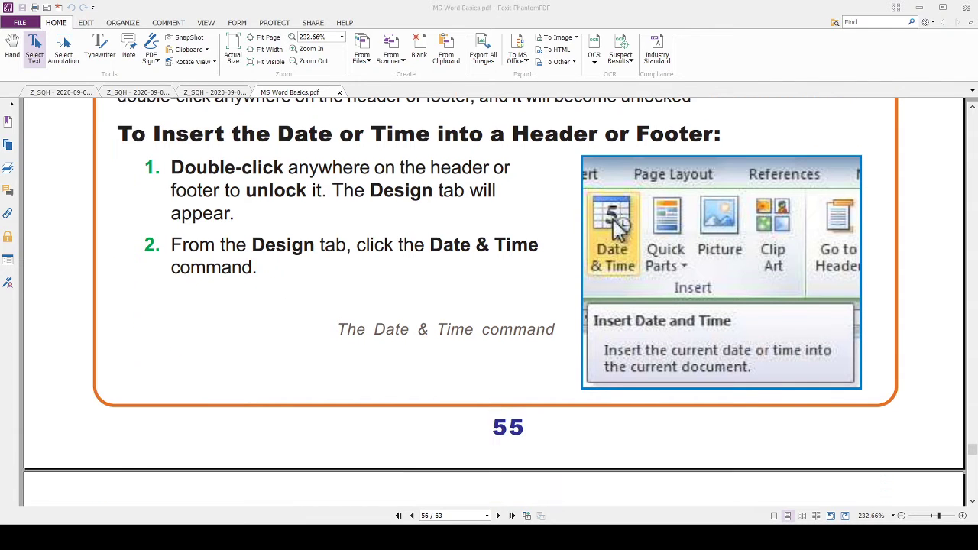
pyautogui.scroll(4, 489, 305)
pyautogui.scroll(-3, 489, 306)
pyautogui.scroll(-11, 489, 306)
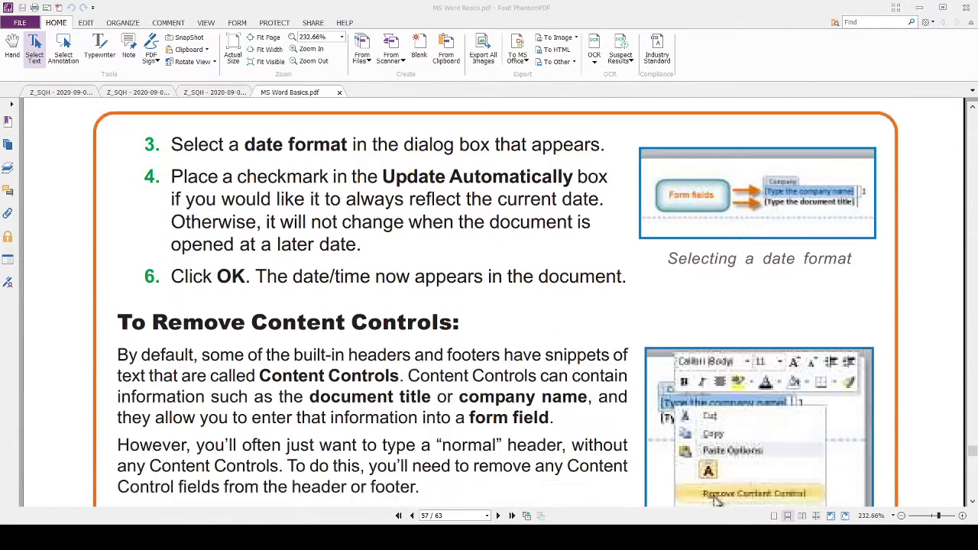
pyautogui.scroll(-4, 489, 306)
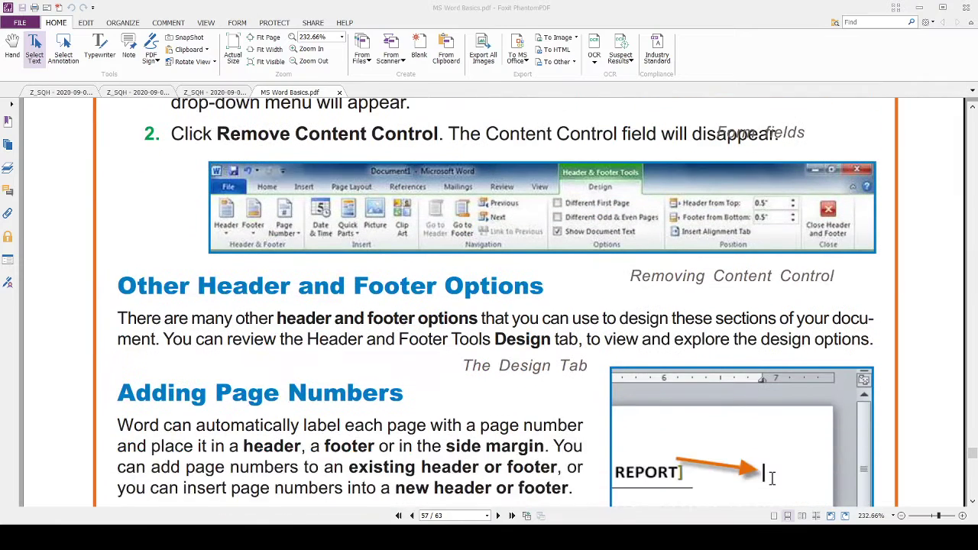
pyautogui.scroll(-1, 489, 306)
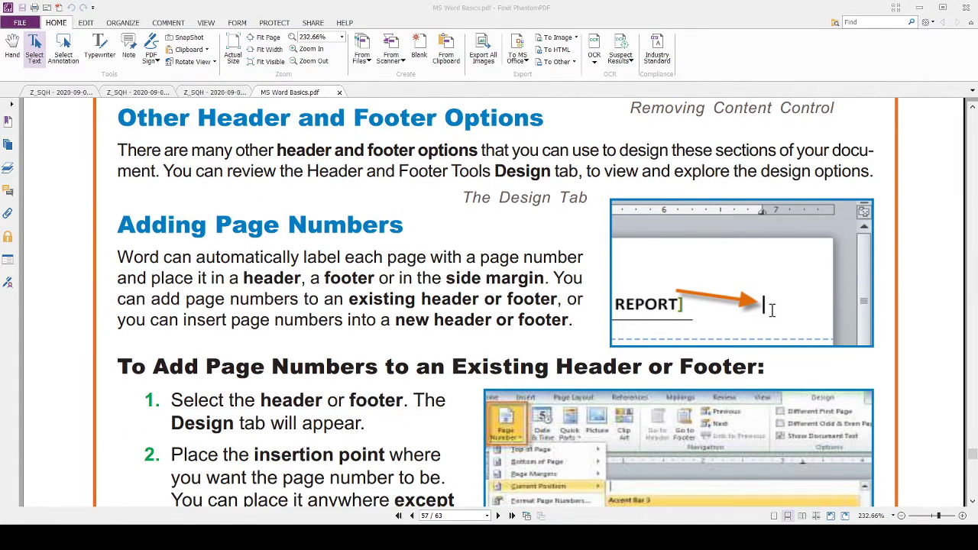
pyautogui.scroll(-2, 489, 305)
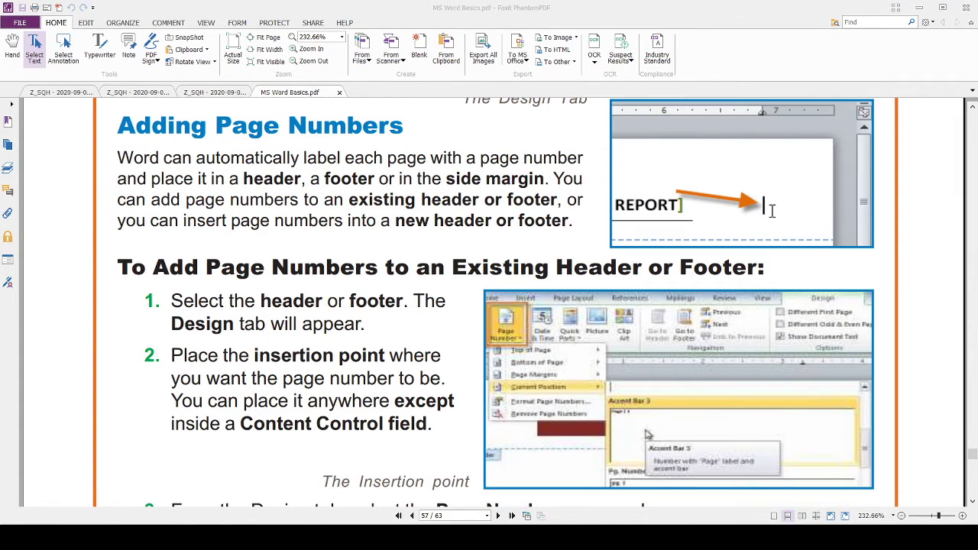
pyautogui.scroll(-4, 489, 306)
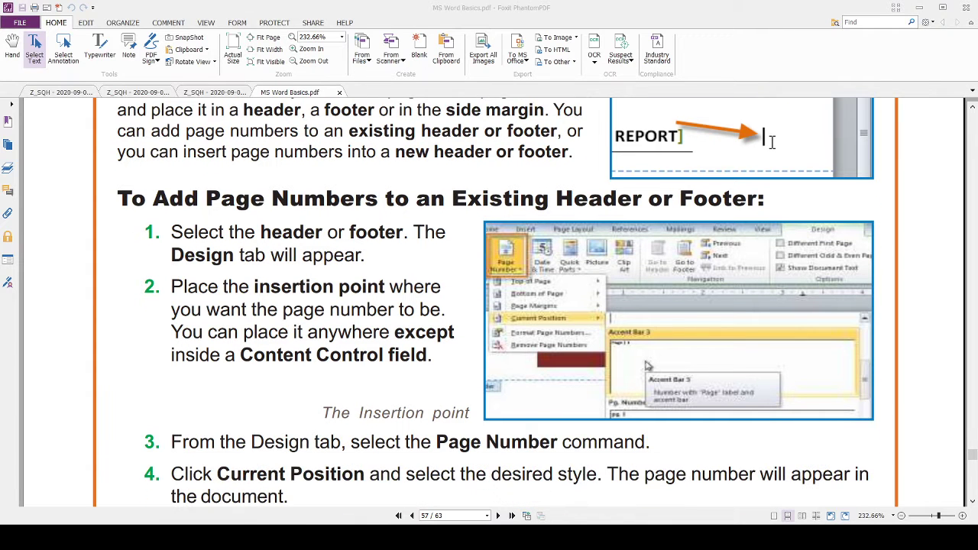
pyautogui.scroll(2, 489, 306)
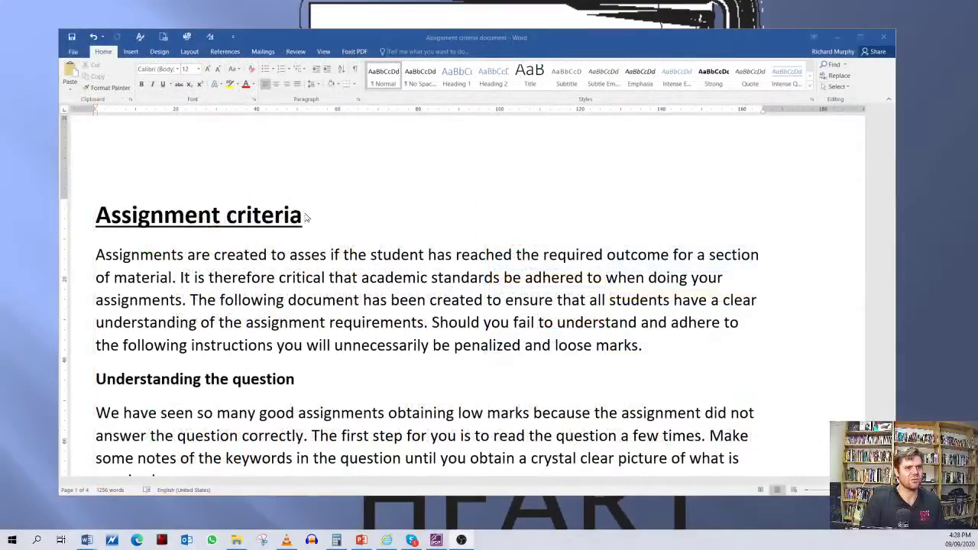
# Step: Open the first page's footer in the Word document for editing at its page number
pyautogui.scroll(-2, 302, 237)
pyautogui.scroll(-9, 300, 257)
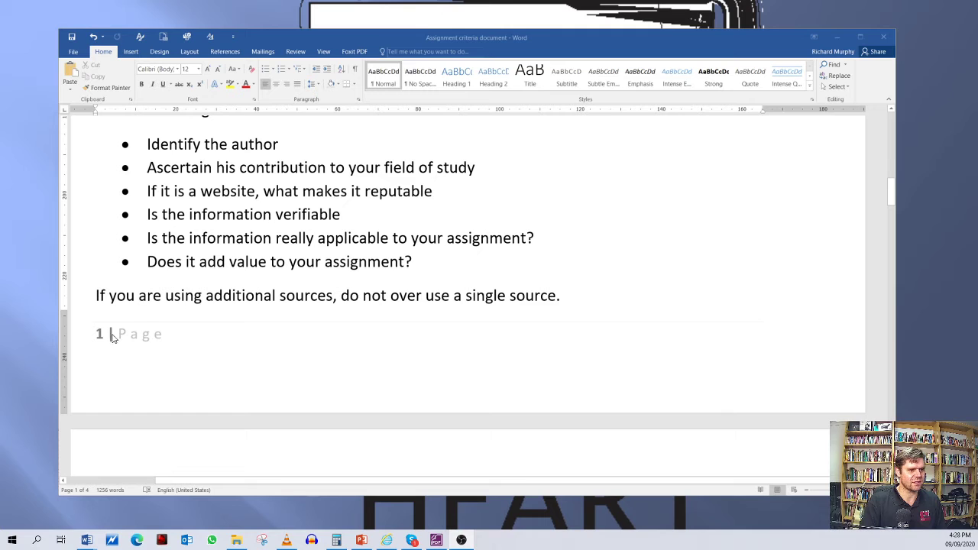
pyautogui.doubleClick(111, 336)
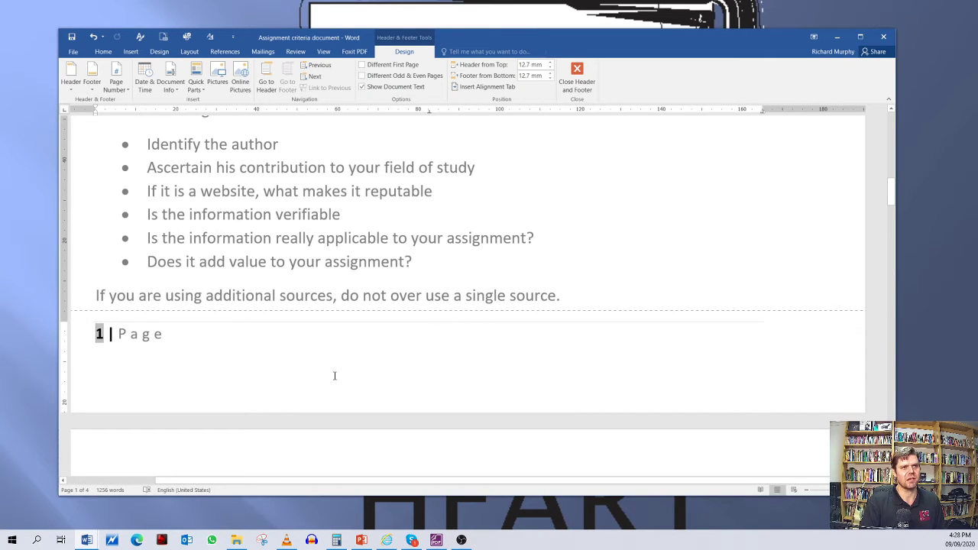
# Step: Examine the page number placement options and the number formats in Page Number Format, and close the dialog without changing anything
pyautogui.click(124, 91)
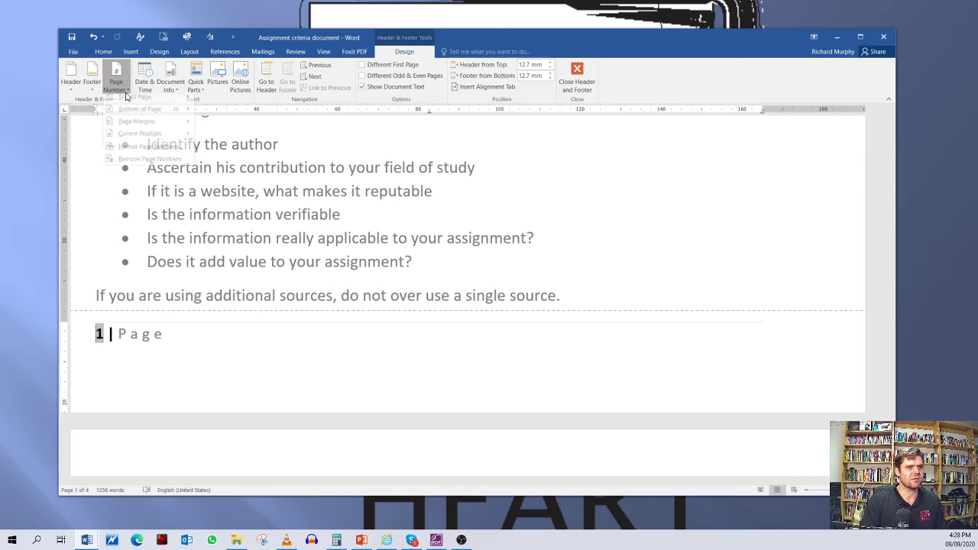
pyautogui.moveTo(163, 114)
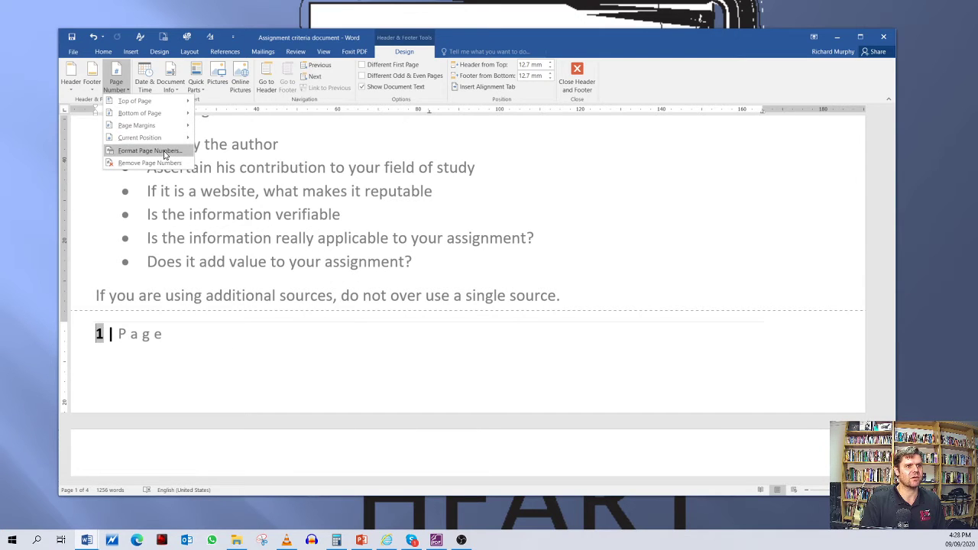
pyautogui.click(165, 154)
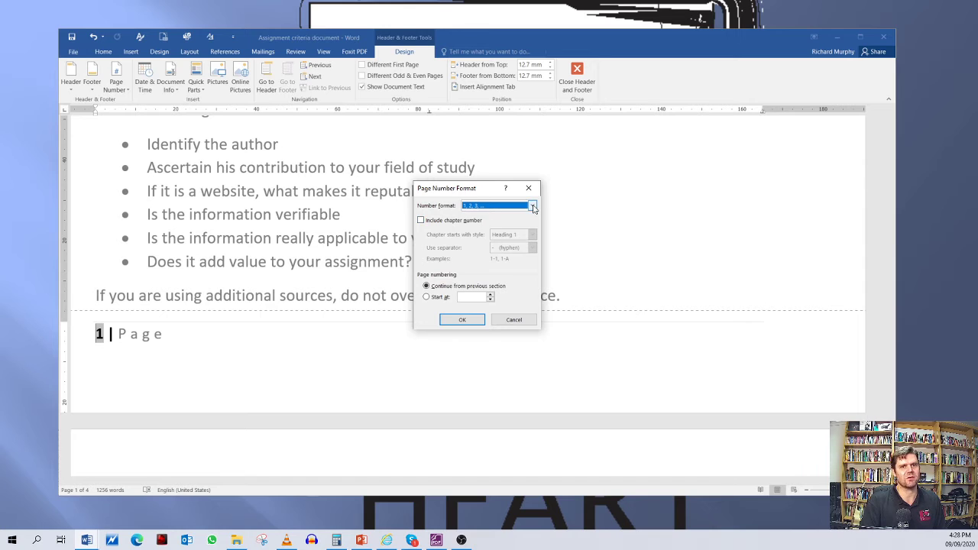
pyautogui.click(532, 207)
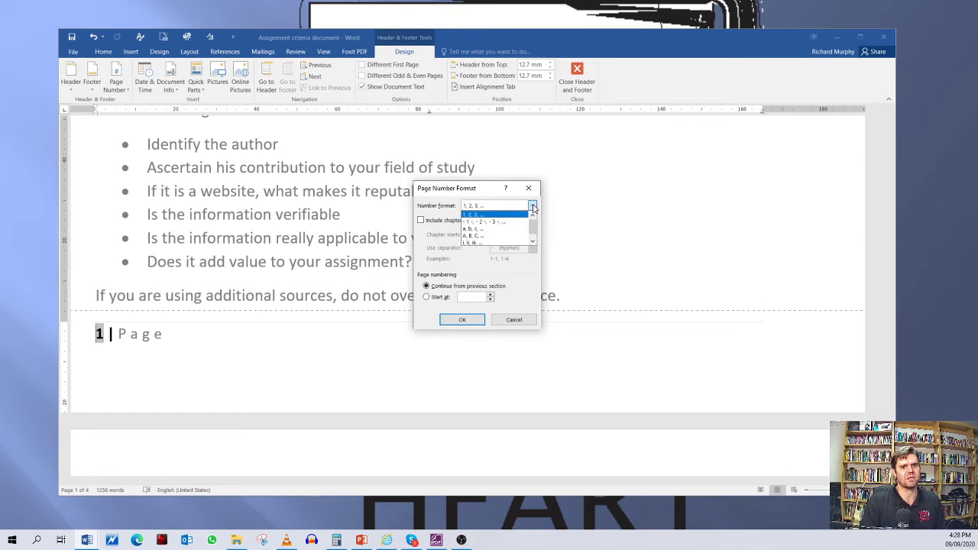
pyautogui.click(479, 194)
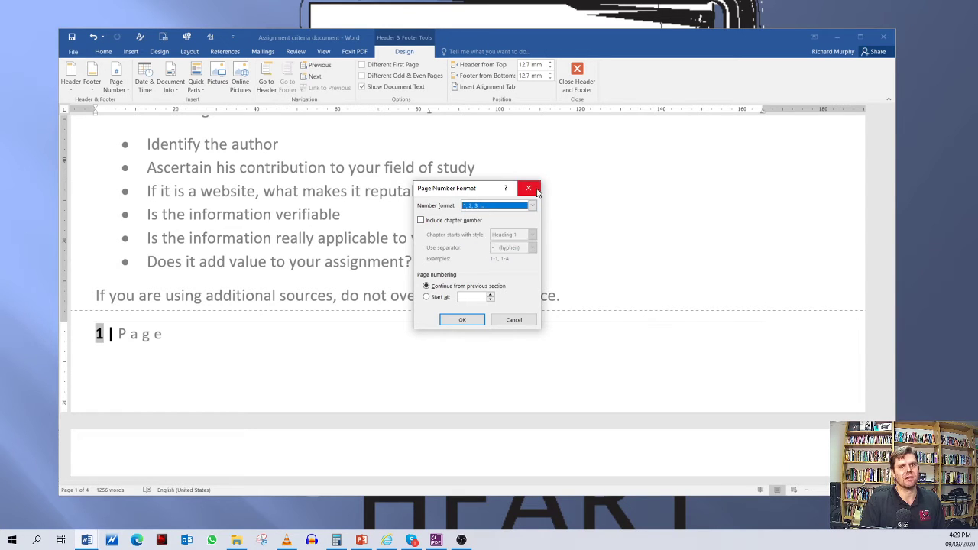
pyautogui.click(528, 188)
# Step: Leave the first page's footer and open the same page's header for editing
pyautogui.doubleClick(496, 365)
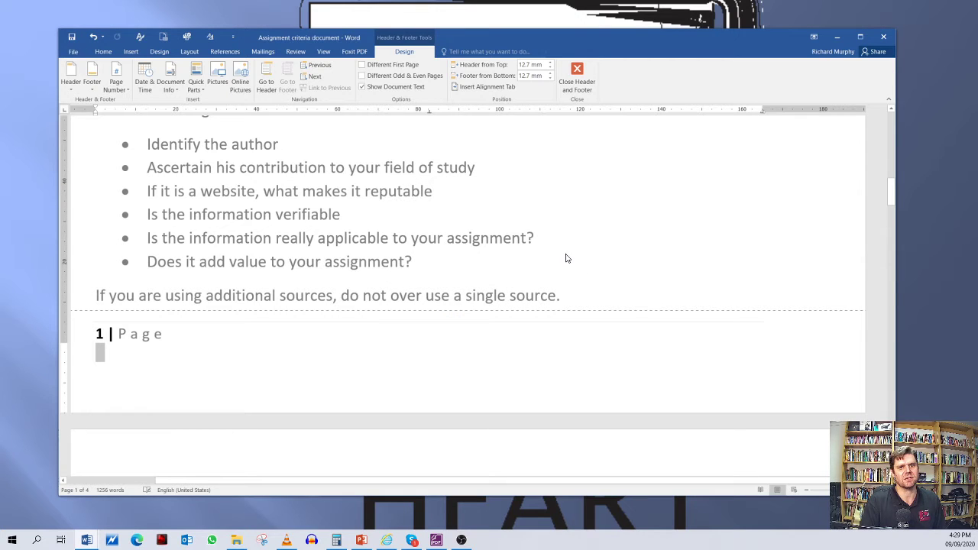
pyautogui.scroll(10, 537, 248)
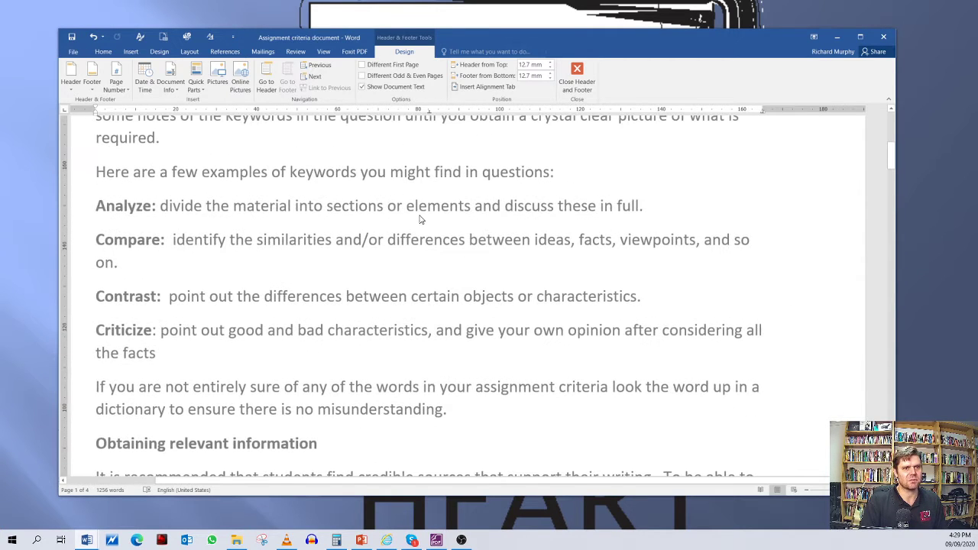
pyautogui.doubleClick(348, 174)
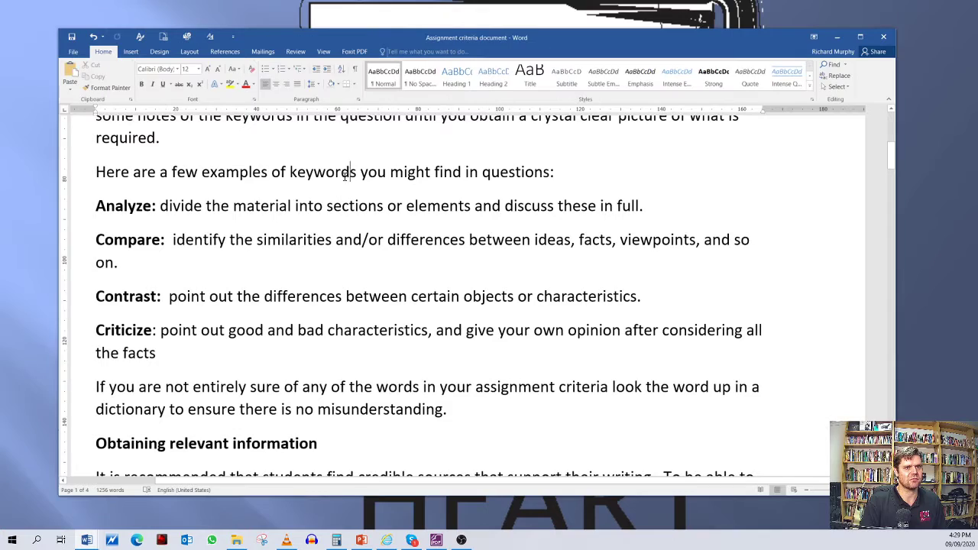
pyautogui.scroll(6, 321, 184)
pyautogui.doubleClick(291, 187)
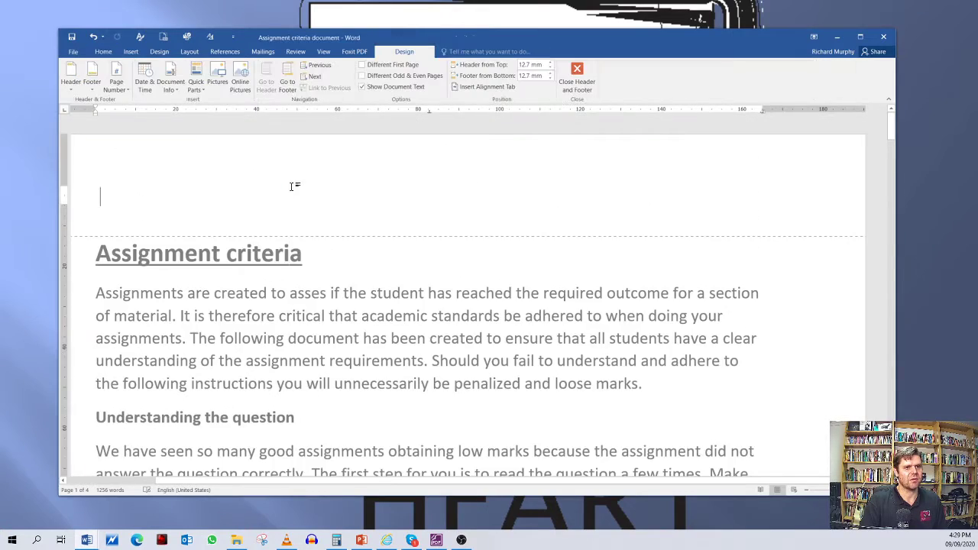
# Step: Insert an Accent Bar 1 page number at the top of the page
pyautogui.click(116, 82)
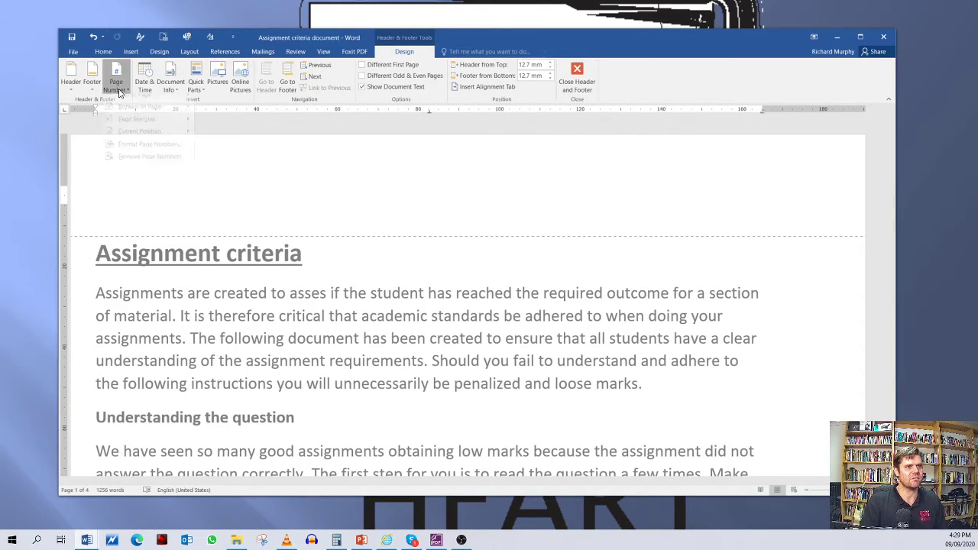
pyautogui.moveTo(143, 127)
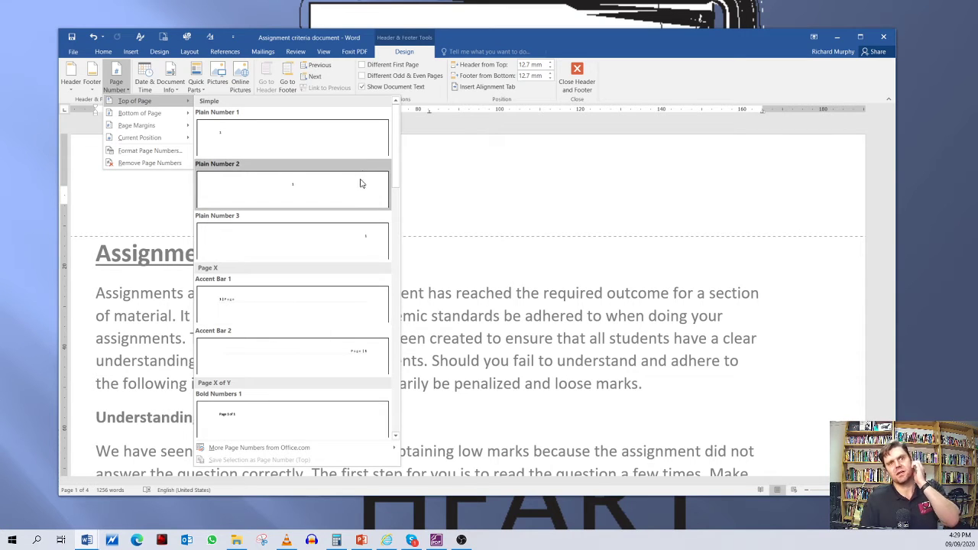
pyautogui.moveTo(396, 175); pyautogui.dragTo(395, 209)
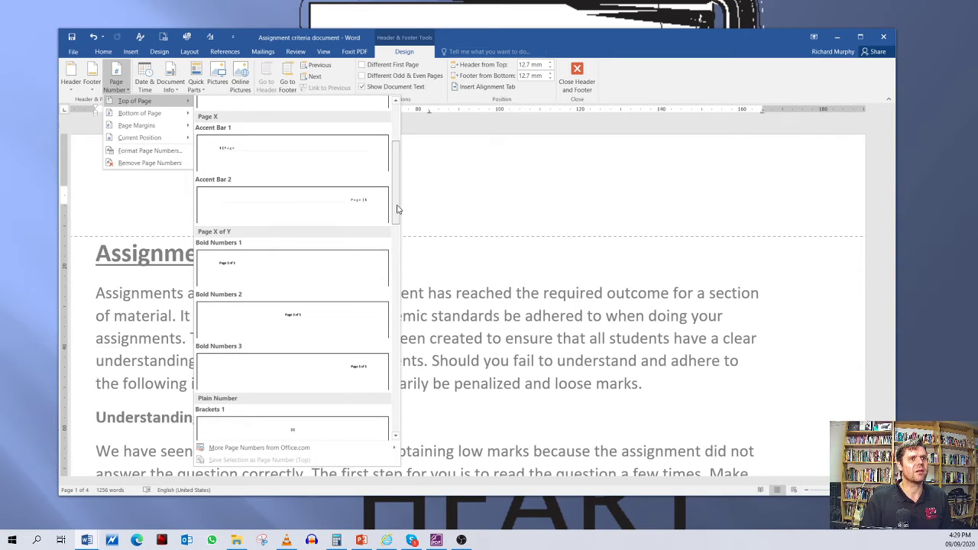
pyautogui.click(265, 155)
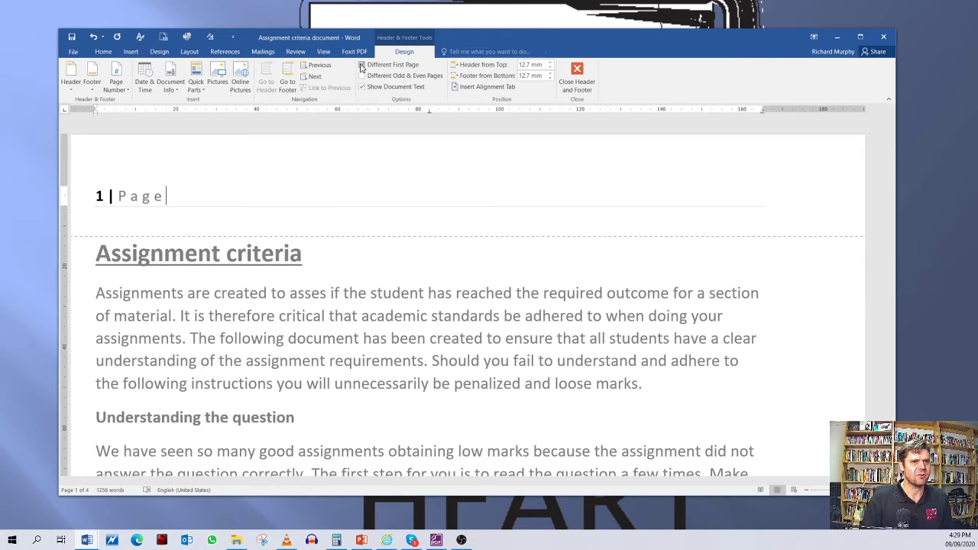
# Step: Hide the first page's number with Different First Page, close the header, and check the numbering on the following pages
pyautogui.click(362, 66)
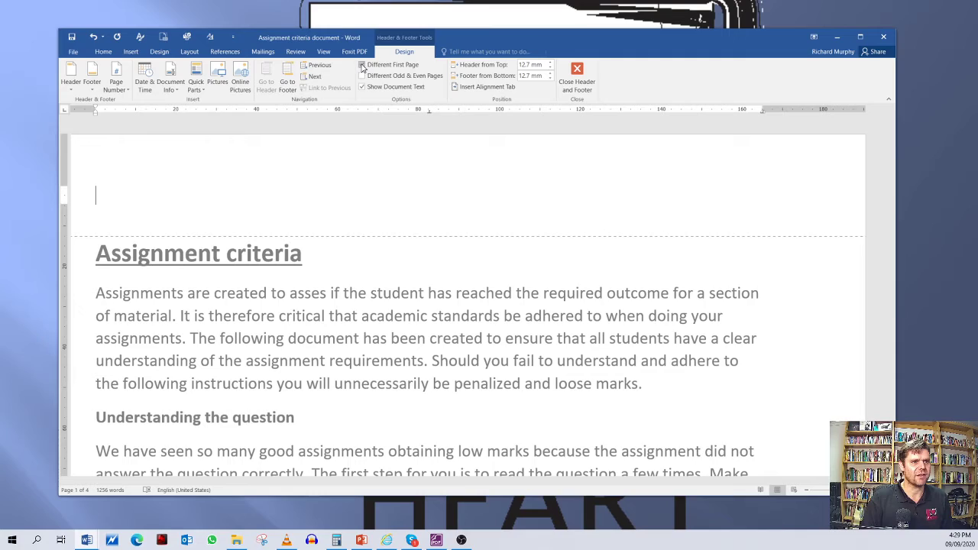
pyautogui.doubleClick(384, 274)
pyautogui.scroll(-10, 373, 283)
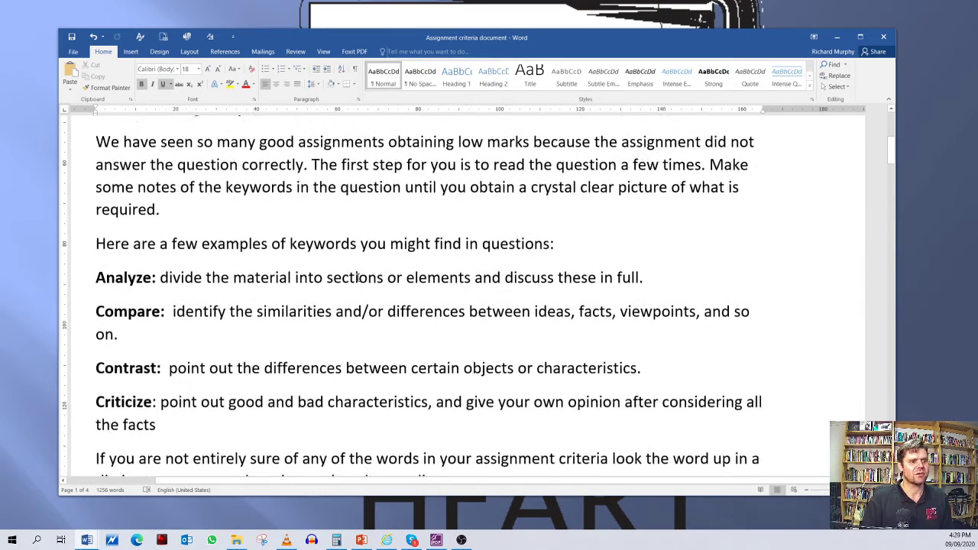
pyautogui.scroll(-7, 366, 271)
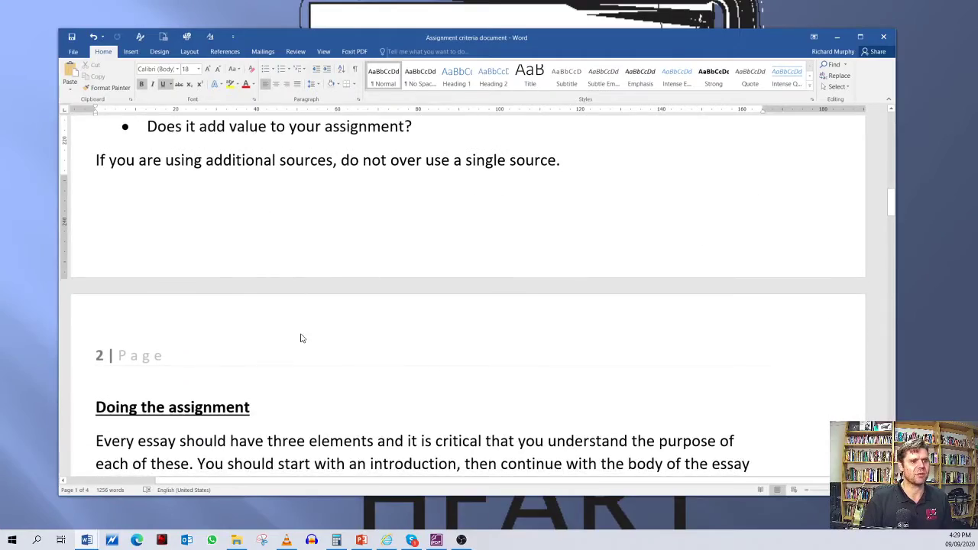
pyautogui.scroll(-3, 301, 338)
pyautogui.scroll(-8, 358, 283)
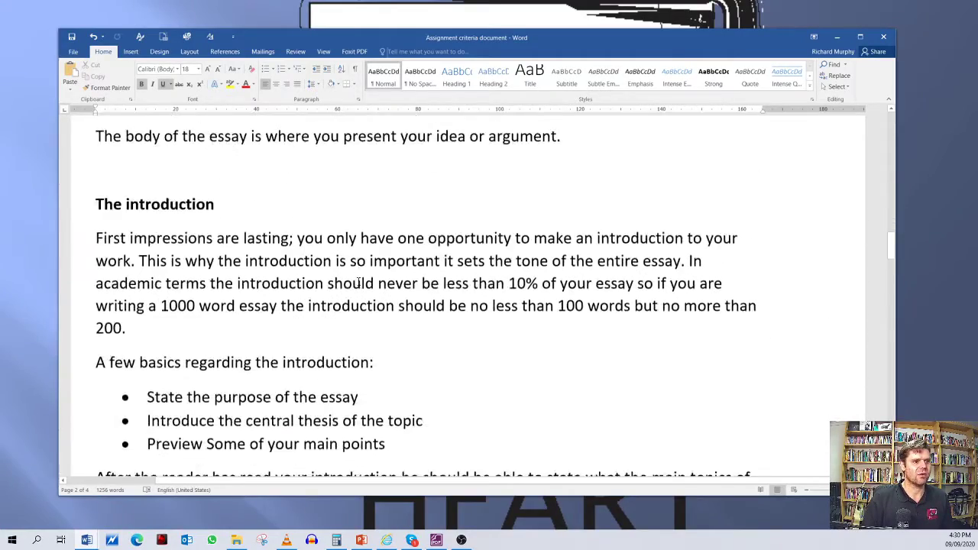
pyautogui.scroll(-10, 358, 282)
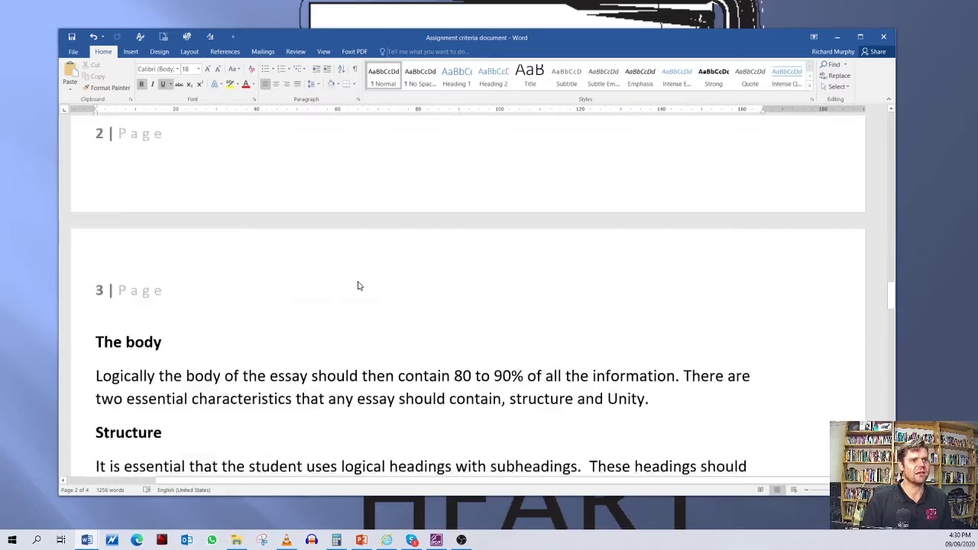
pyautogui.scroll(-14, 357, 284)
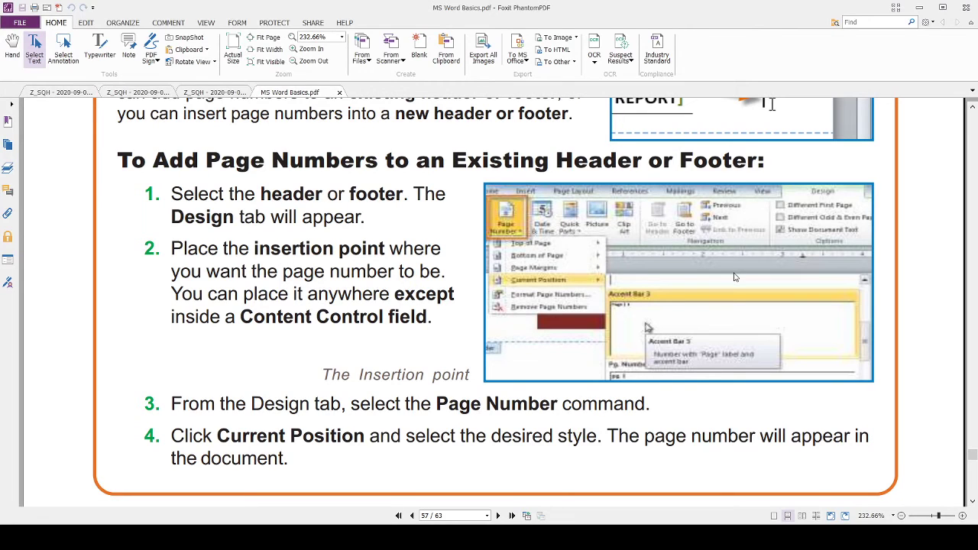
# Step: Switch to MS Word Basics.pdf and review inserting page numbers, hiding the first page's number, formatting page numbers, and the Challenge exercise
pyautogui.scroll(-3, 686, 272)
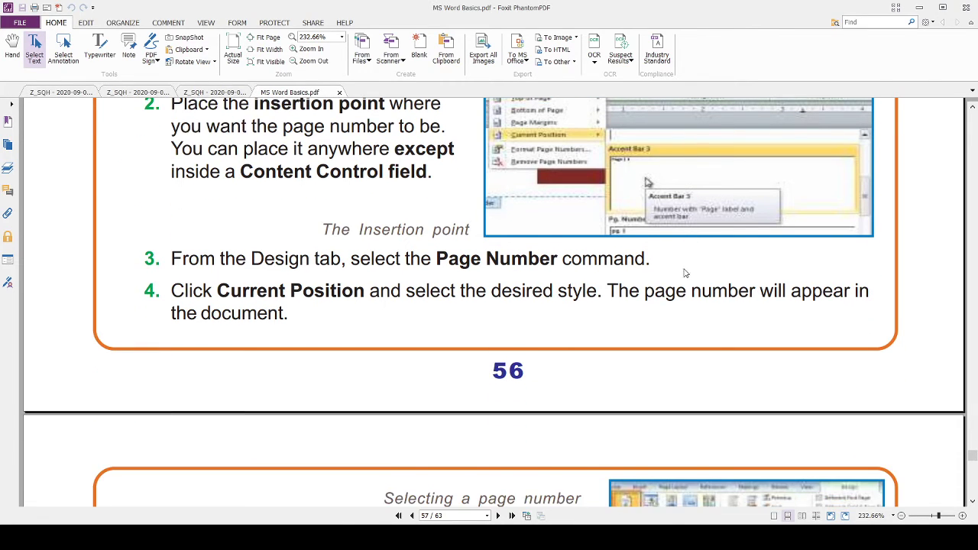
pyautogui.scroll(-2, 685, 273)
pyautogui.scroll(-3, 686, 266)
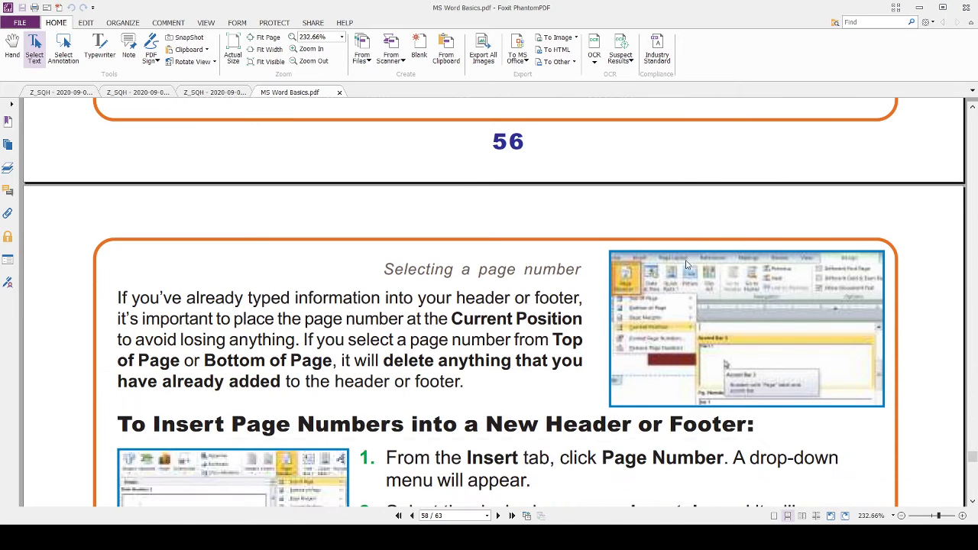
pyautogui.scroll(-1, 686, 264)
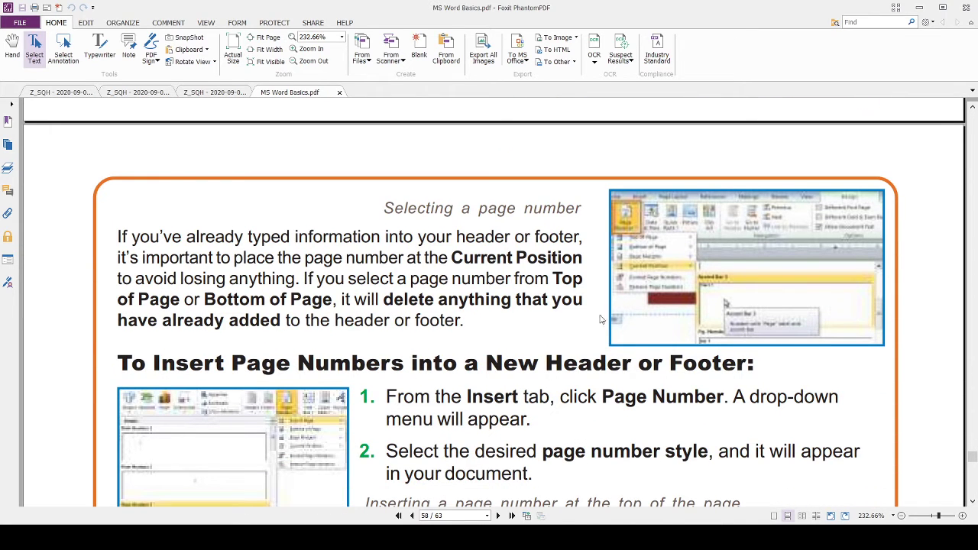
pyautogui.scroll(-3, 463, 312)
pyautogui.scroll(-3, 463, 311)
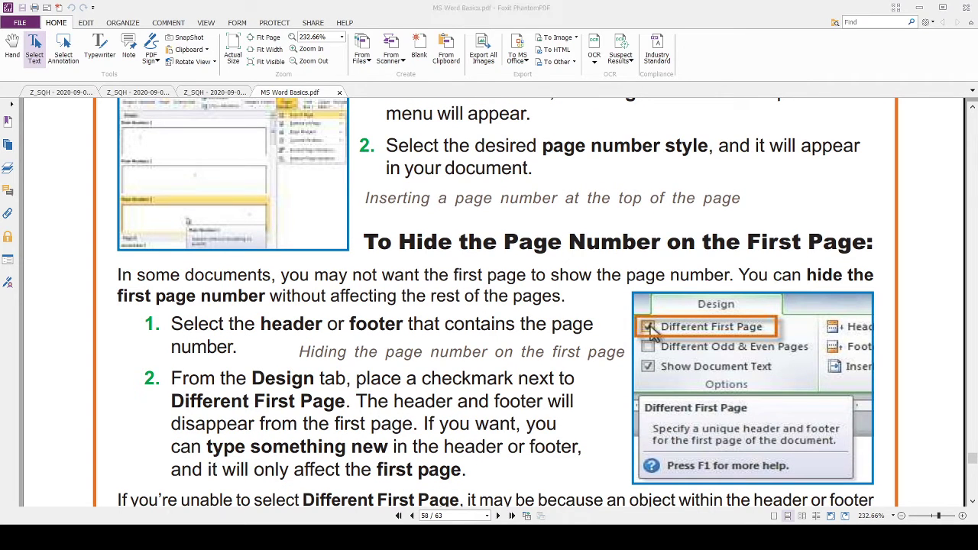
pyautogui.scroll(-2, 495, 302)
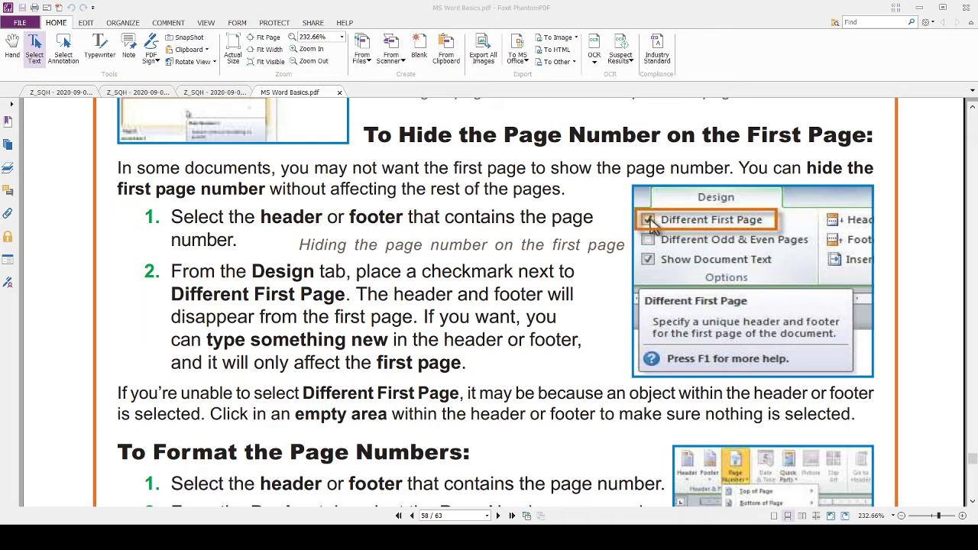
pyautogui.scroll(-5, 495, 303)
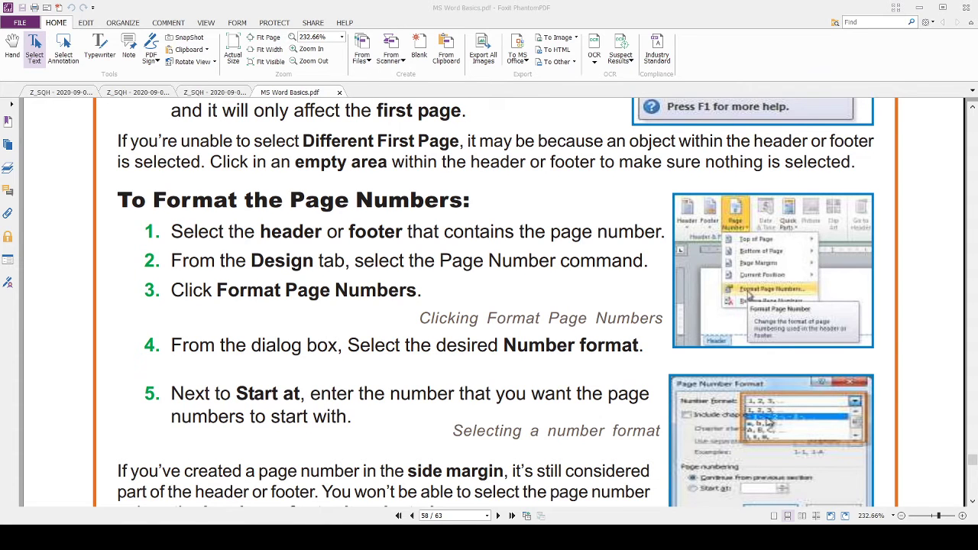
pyautogui.scroll(-5, 495, 302)
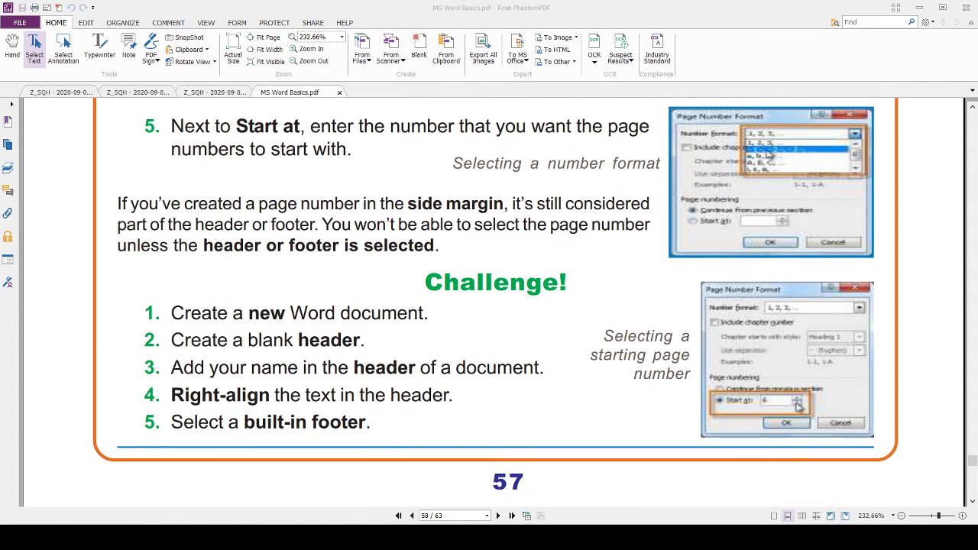